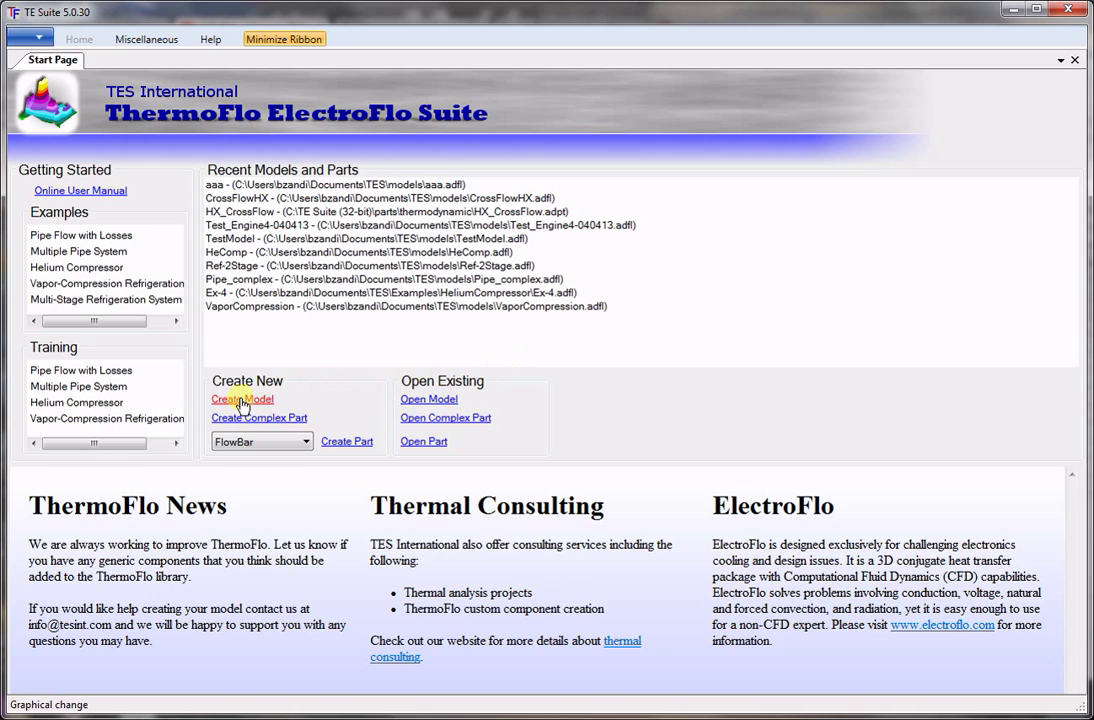
Create a new model file and save it as MultiplePipes.
click(241, 400)
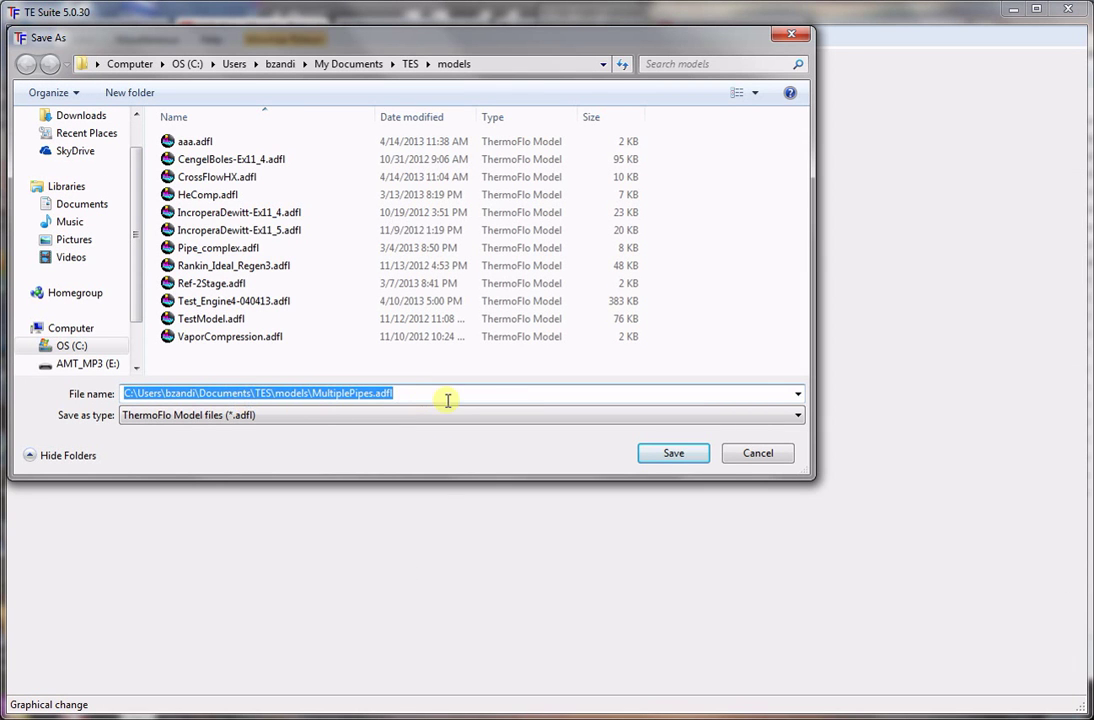
text(MultiplePipes)
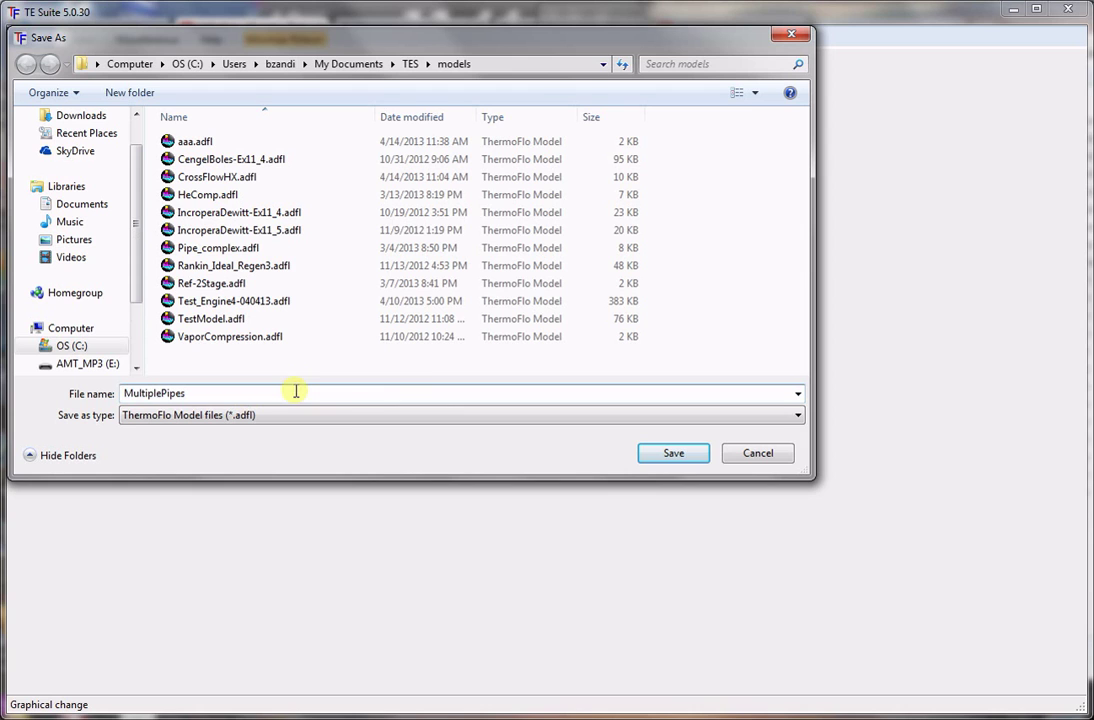
click(674, 454)
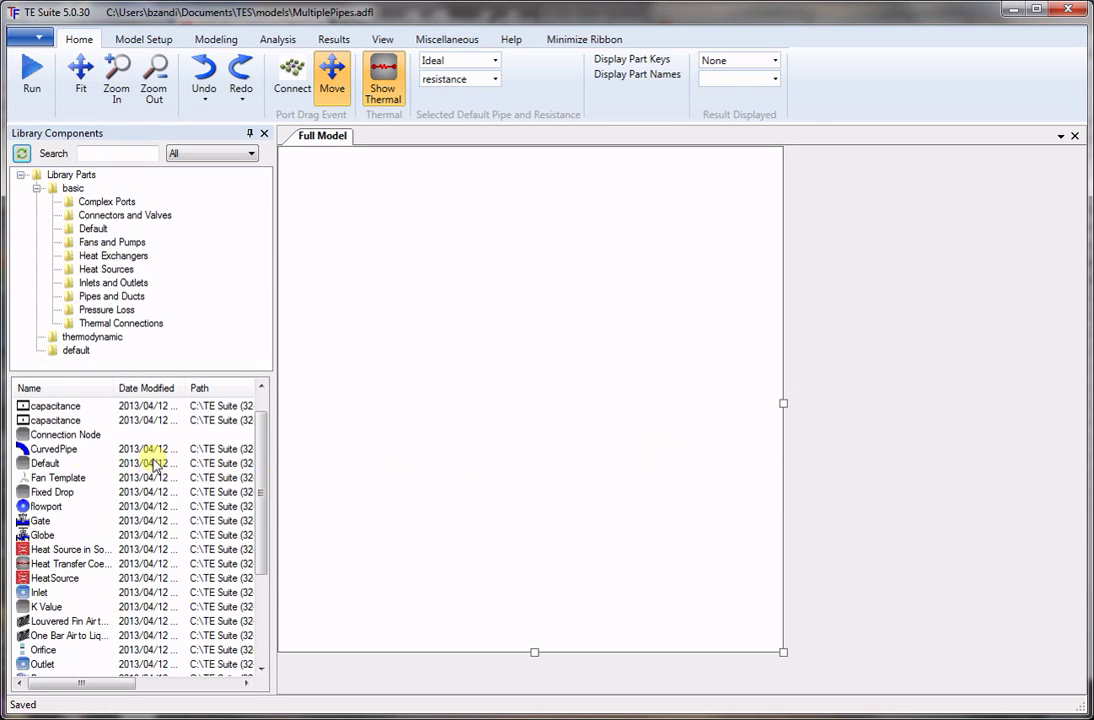
Place a StraightPipe from the library parts list onto the empty canvas.
click(62, 464)
key(s)
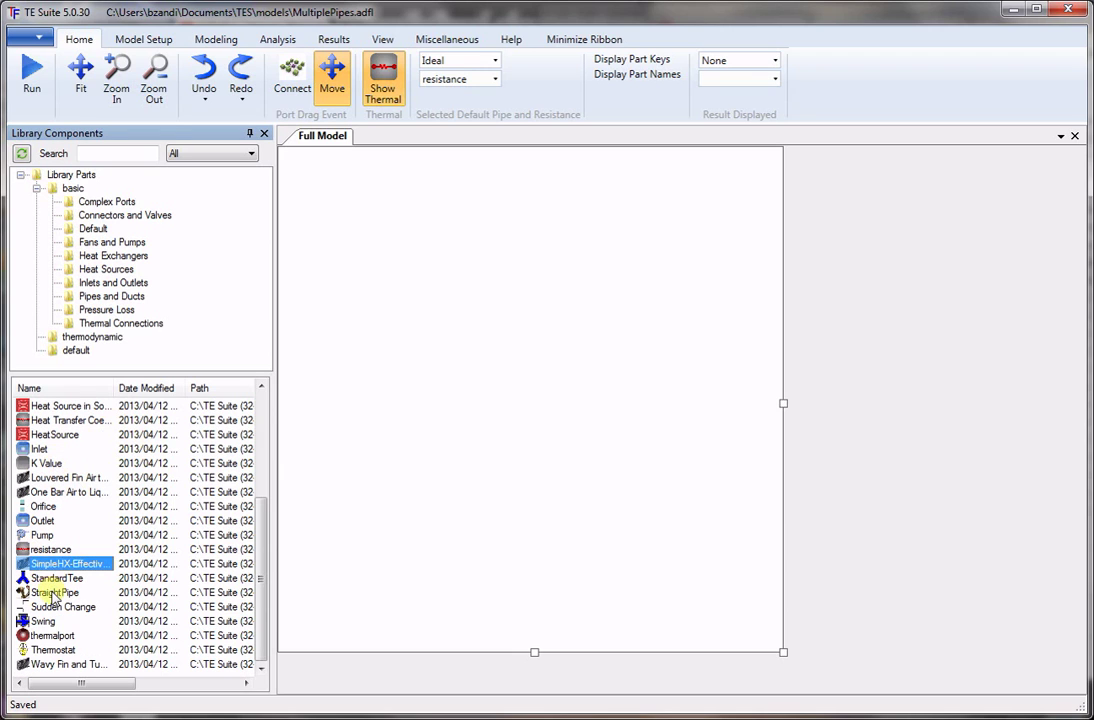
drag(45, 592, 384, 354)
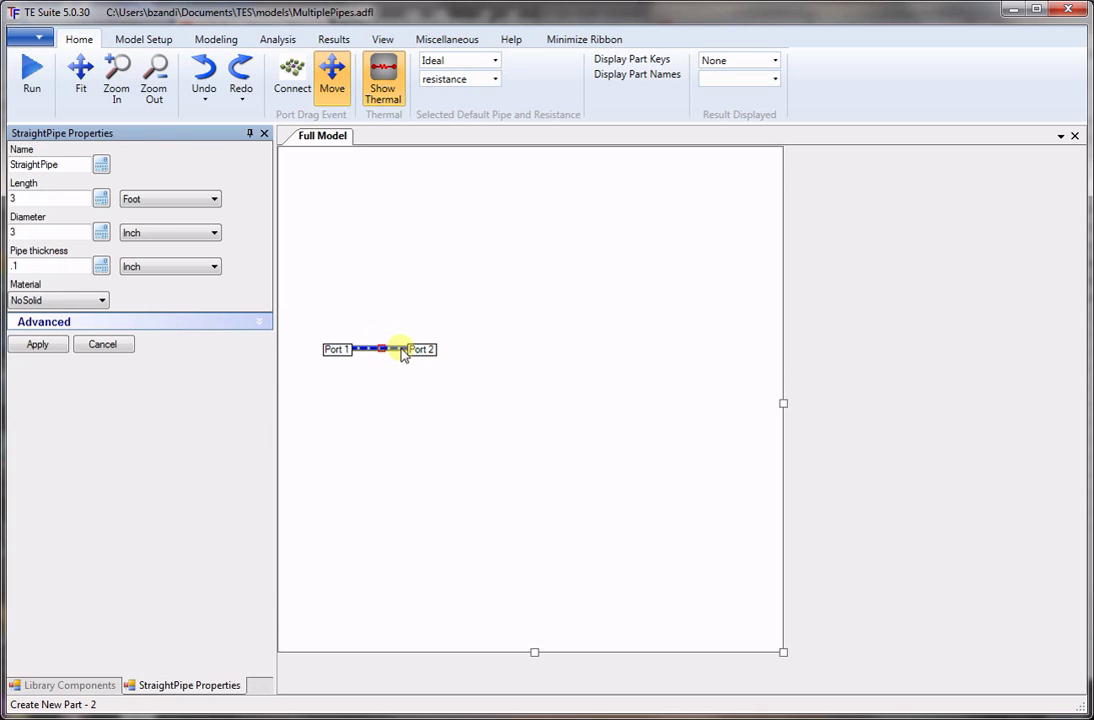
Set the pipe's length to 1000 ft and its diameter to 12 in.
double_click(66, 199)
text(1000)
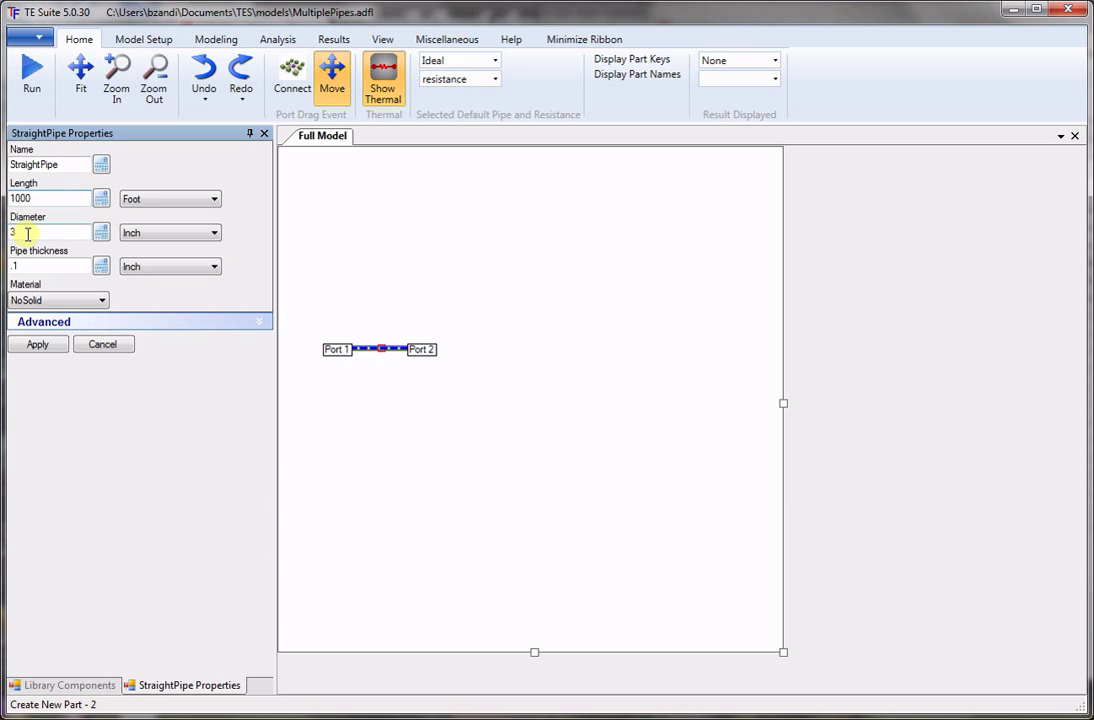
double_click(8, 232)
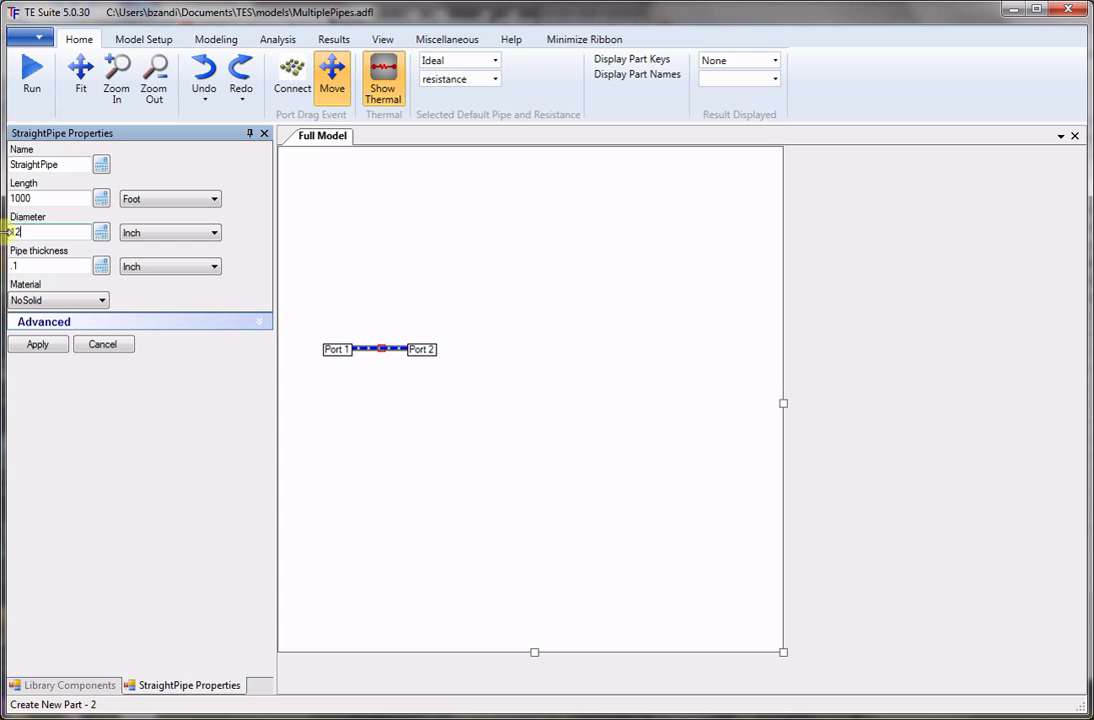
text(12)
click(38, 344)
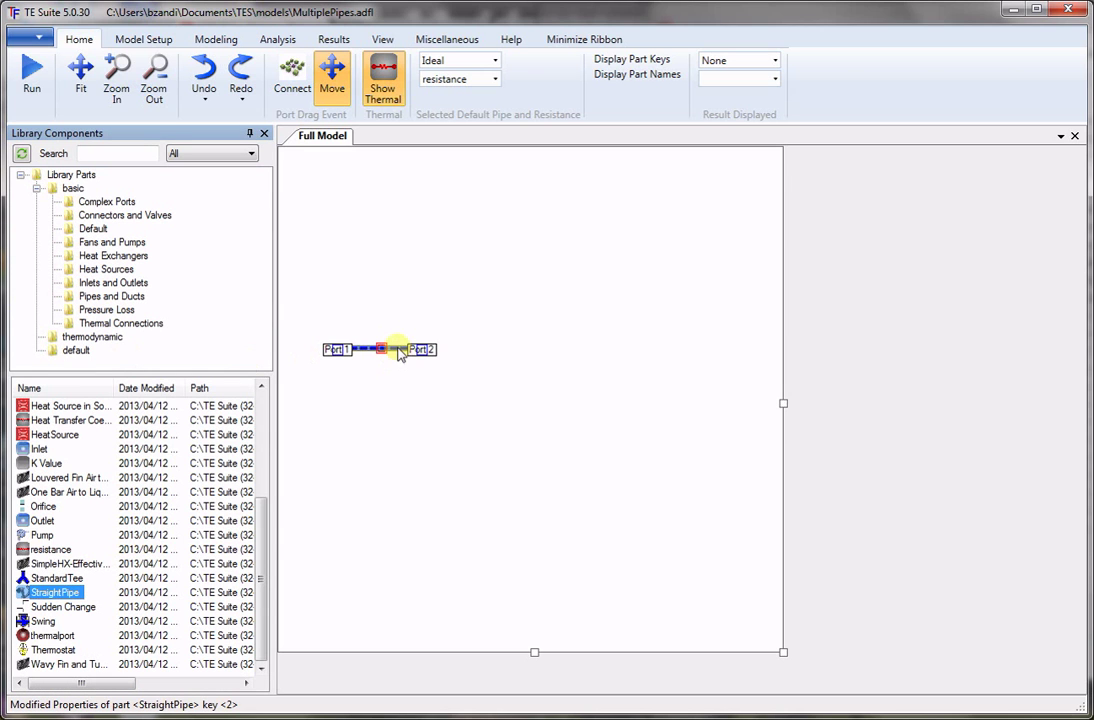
Copy the pipe four times: top, middle and bottom branches, plus one at the far right.
drag(399, 352, 552, 310)
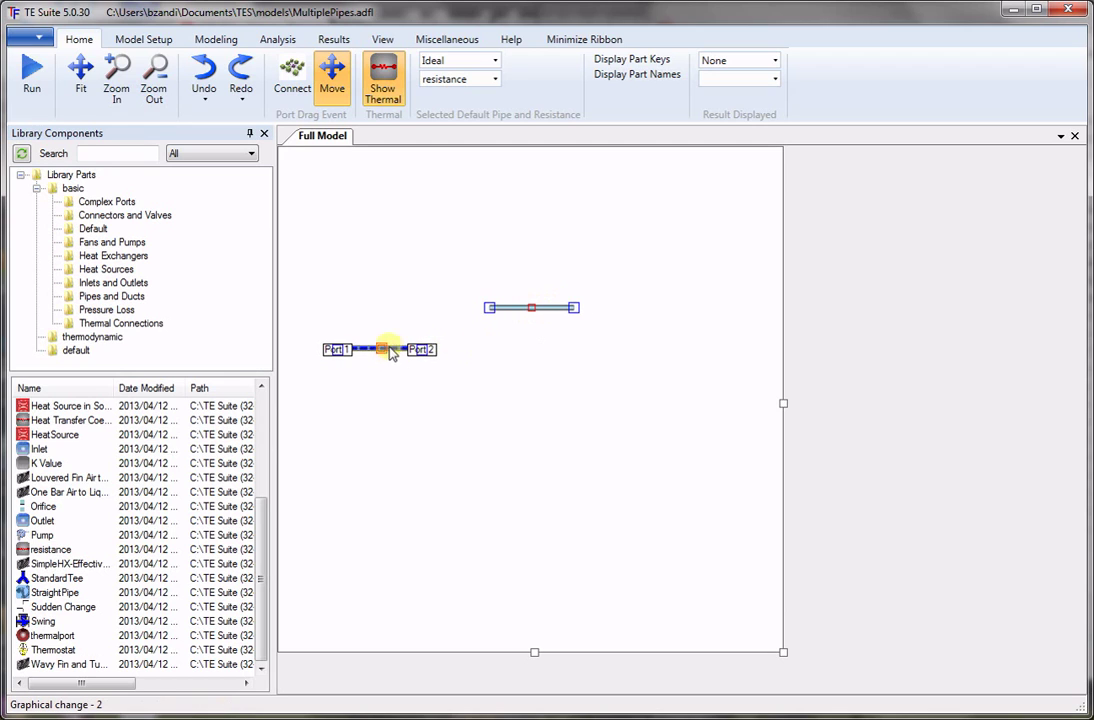
drag(396, 349, 537, 350)
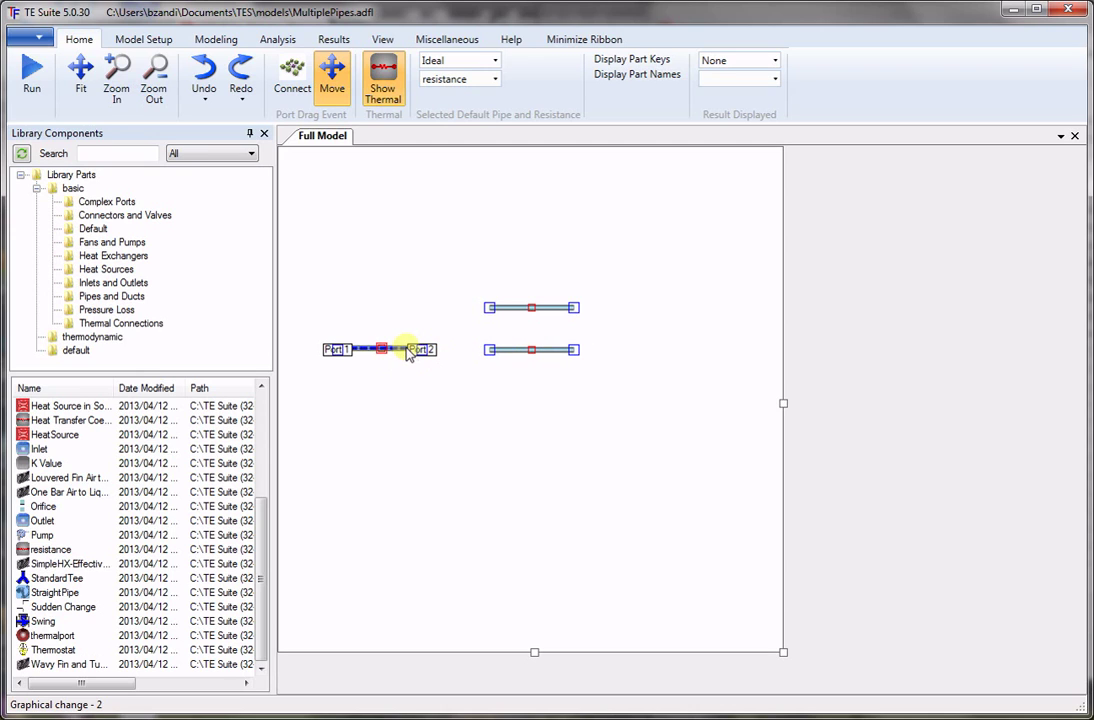
drag(403, 352, 557, 399)
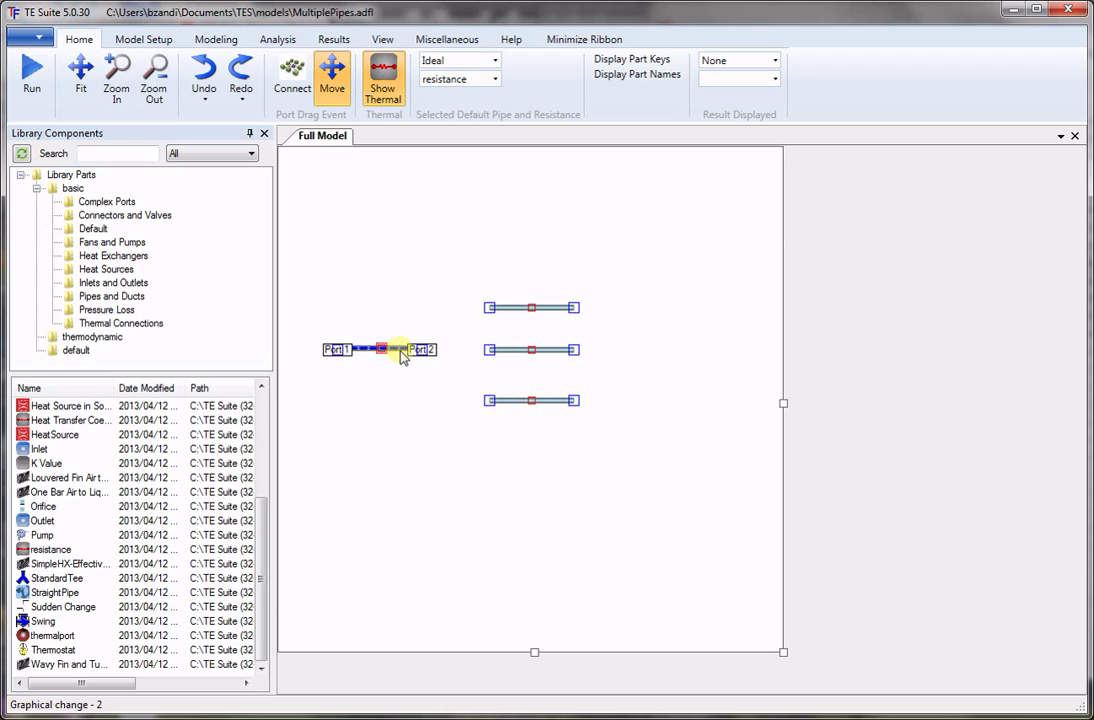
drag(401, 352, 667, 352)
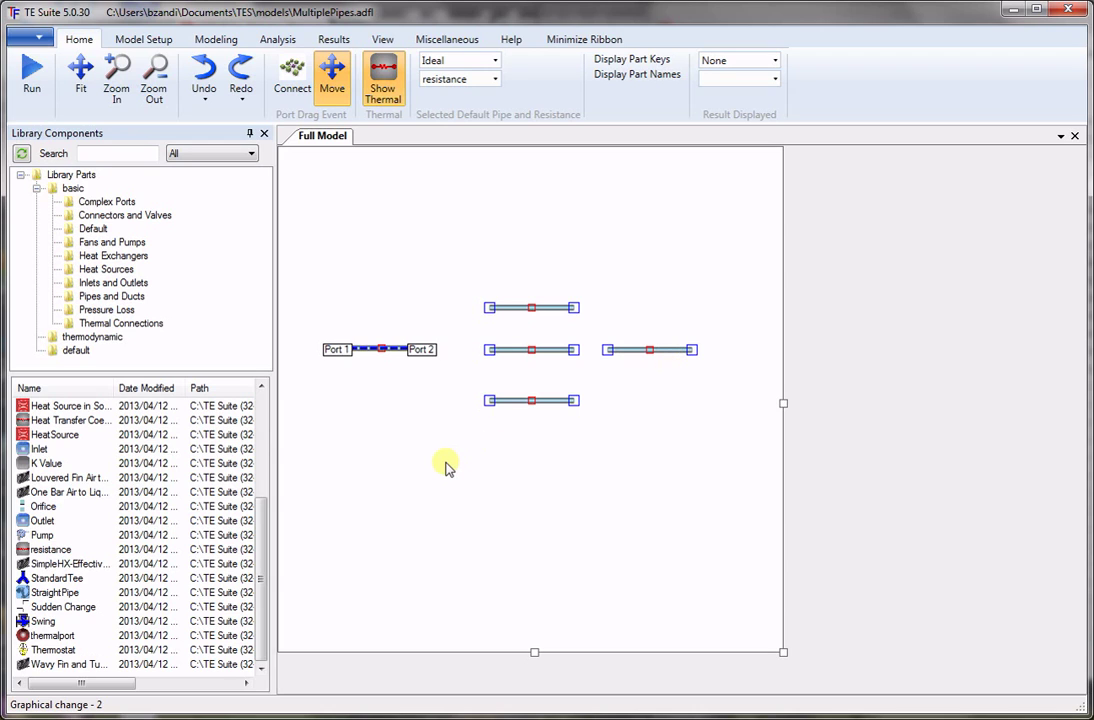
Give the top pipe a length of 1500 ft and an 8 in diameter.
double_click(510, 310)
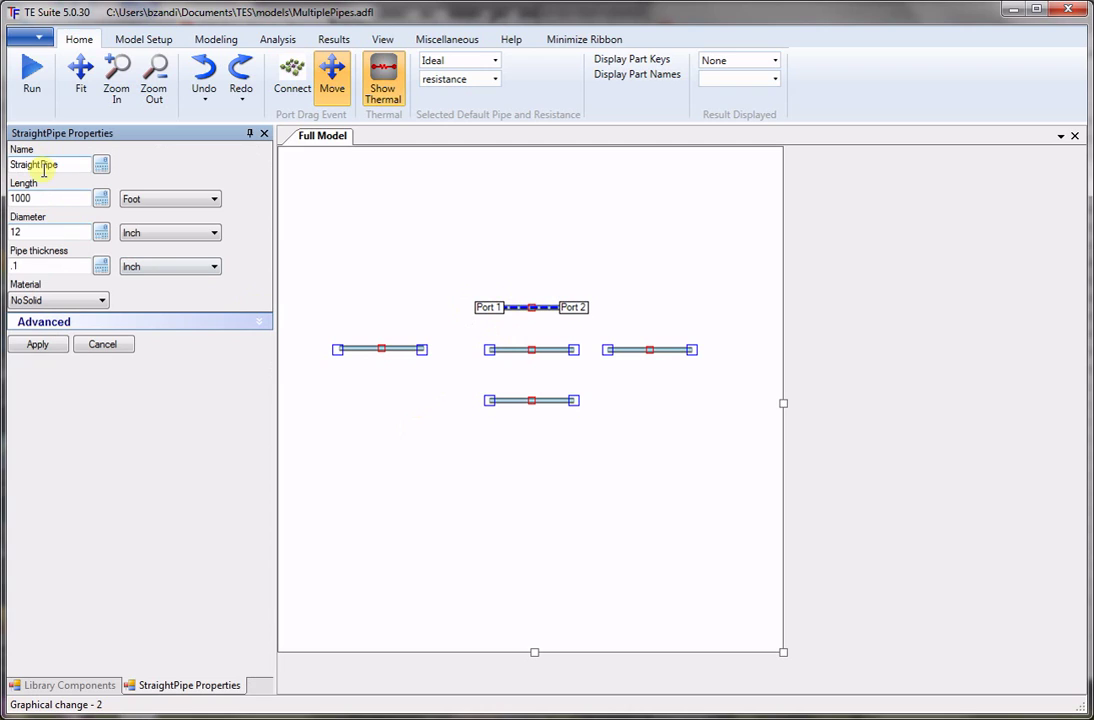
double_click(49, 198)
text(1)
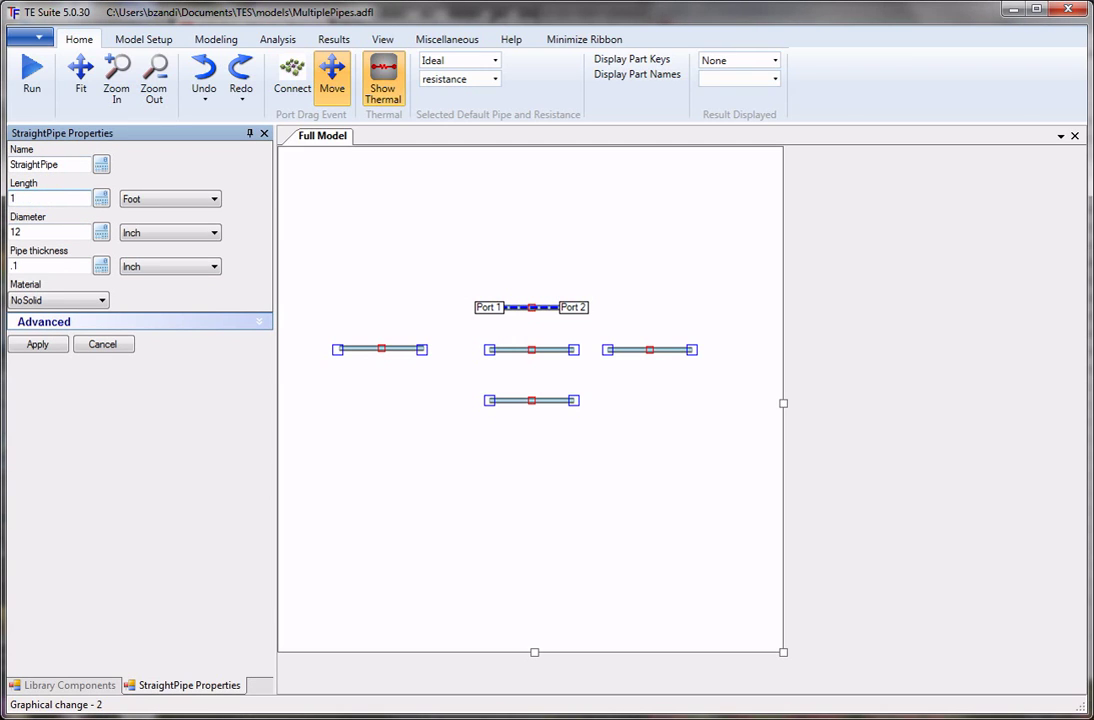
text(500)
key(Tab)
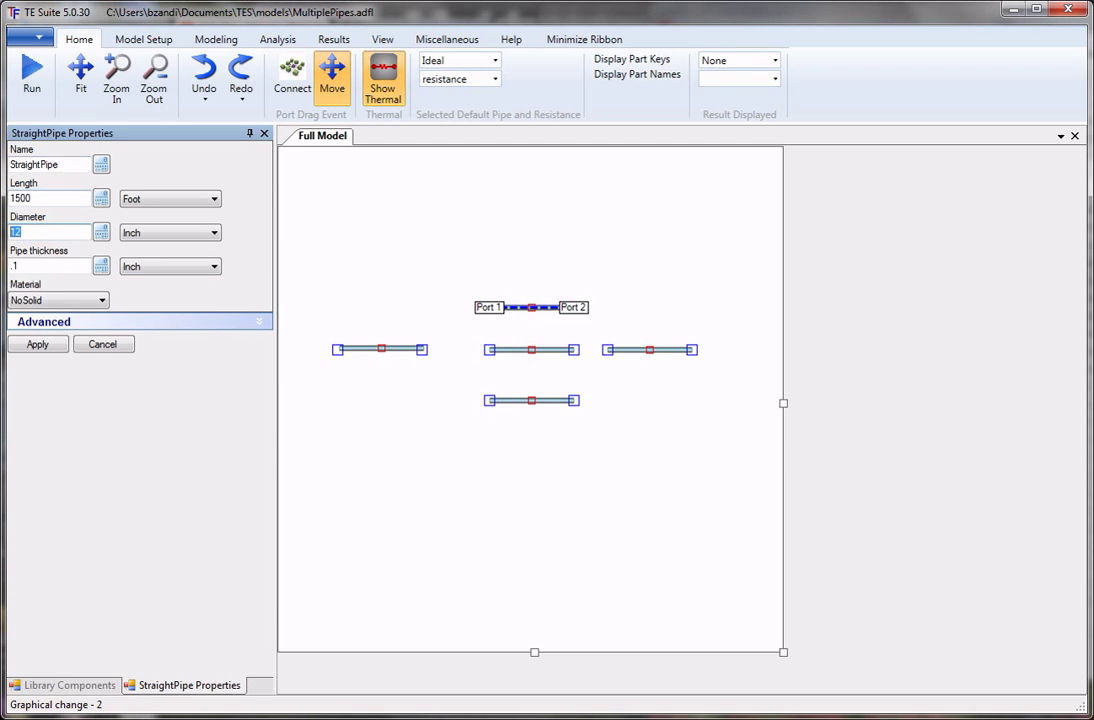
text(8)
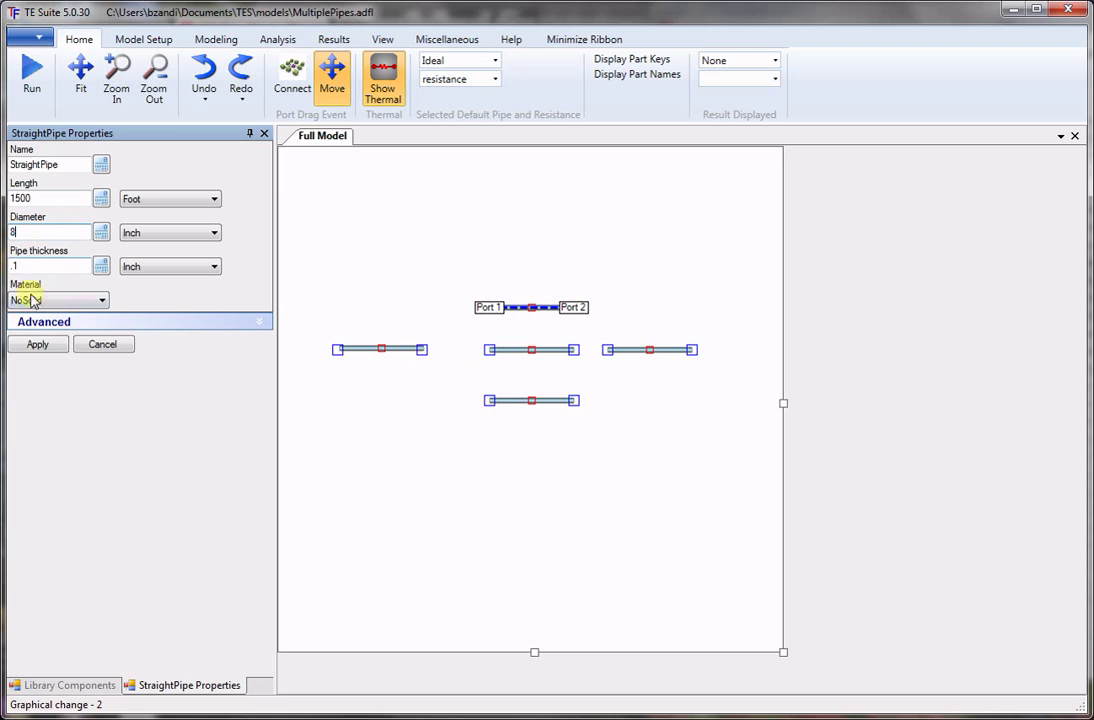
click(41, 345)
Change the middle pipe's length to 800 ft.
double_click(573, 352)
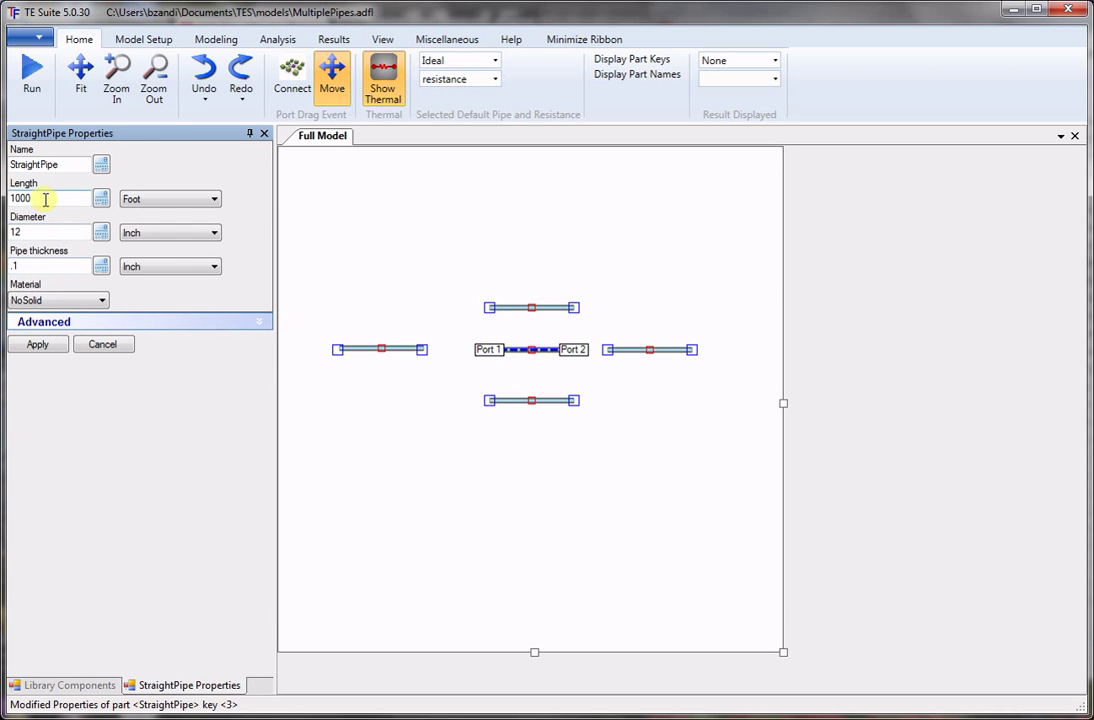
double_click(24, 199)
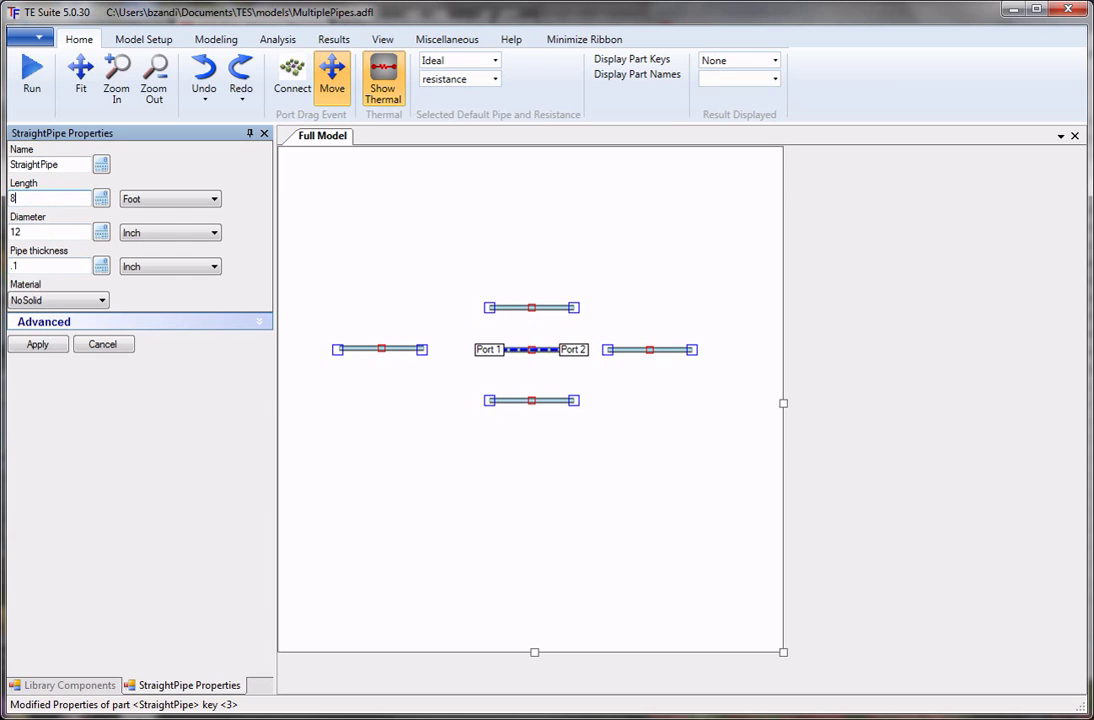
text(800)
click(38, 344)
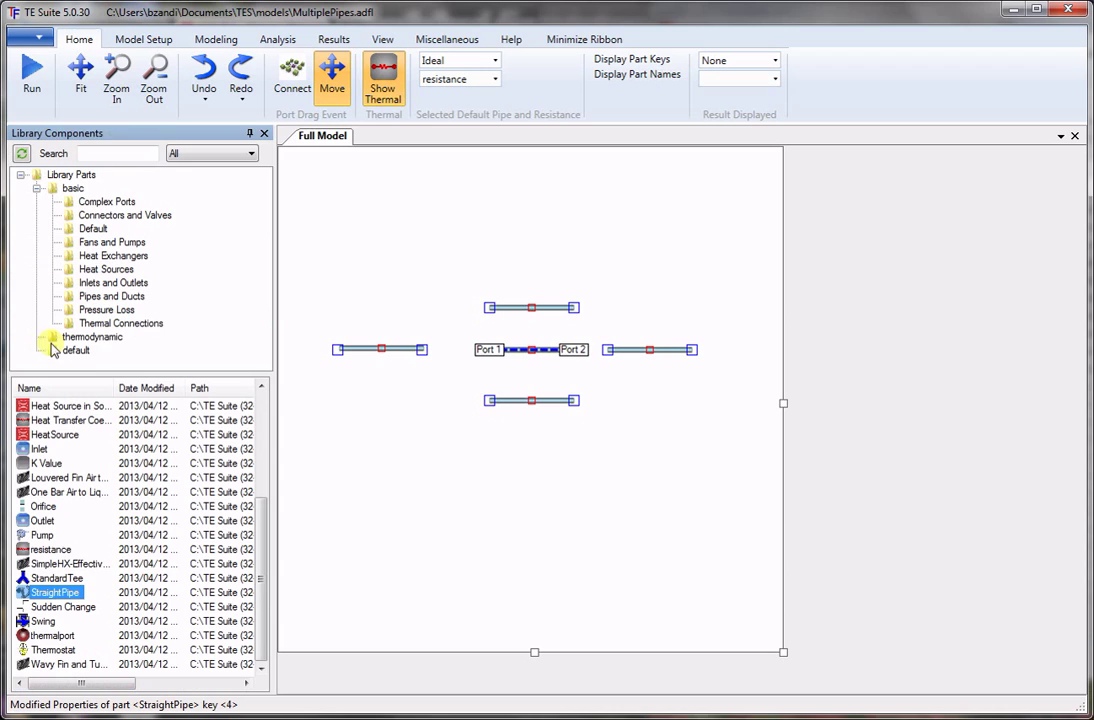
Give the bottom pipe a length of 1200 ft and a 15 in diameter.
double_click(557, 402)
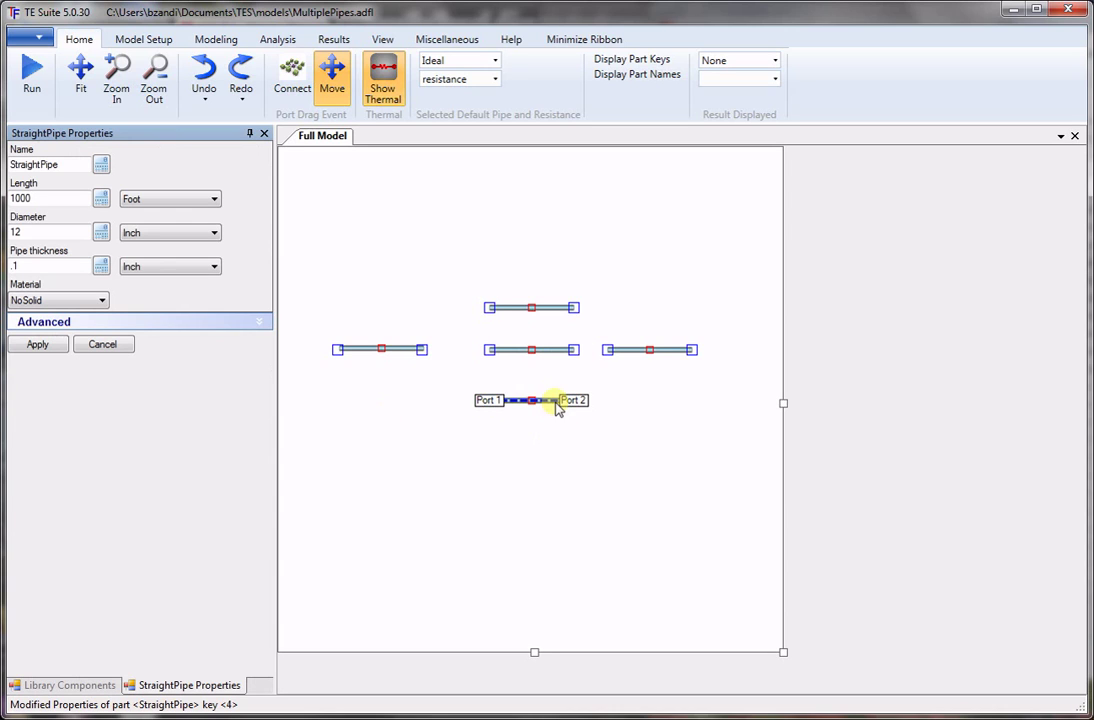
drag(85, 198, 10, 198)
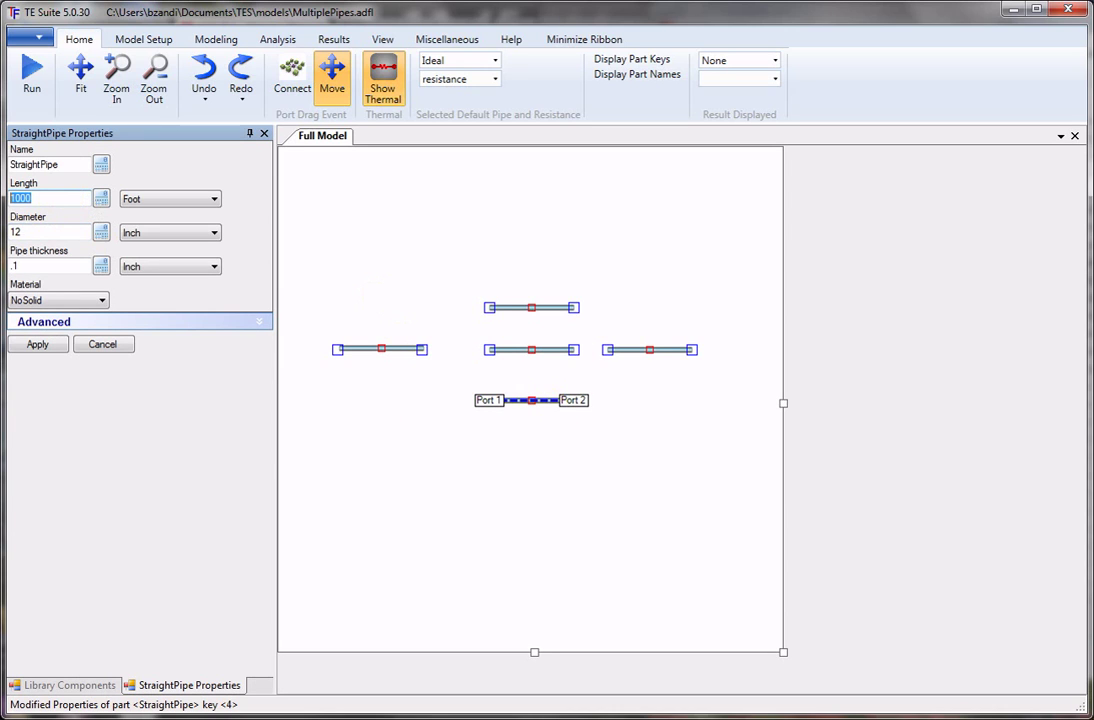
text(1200)
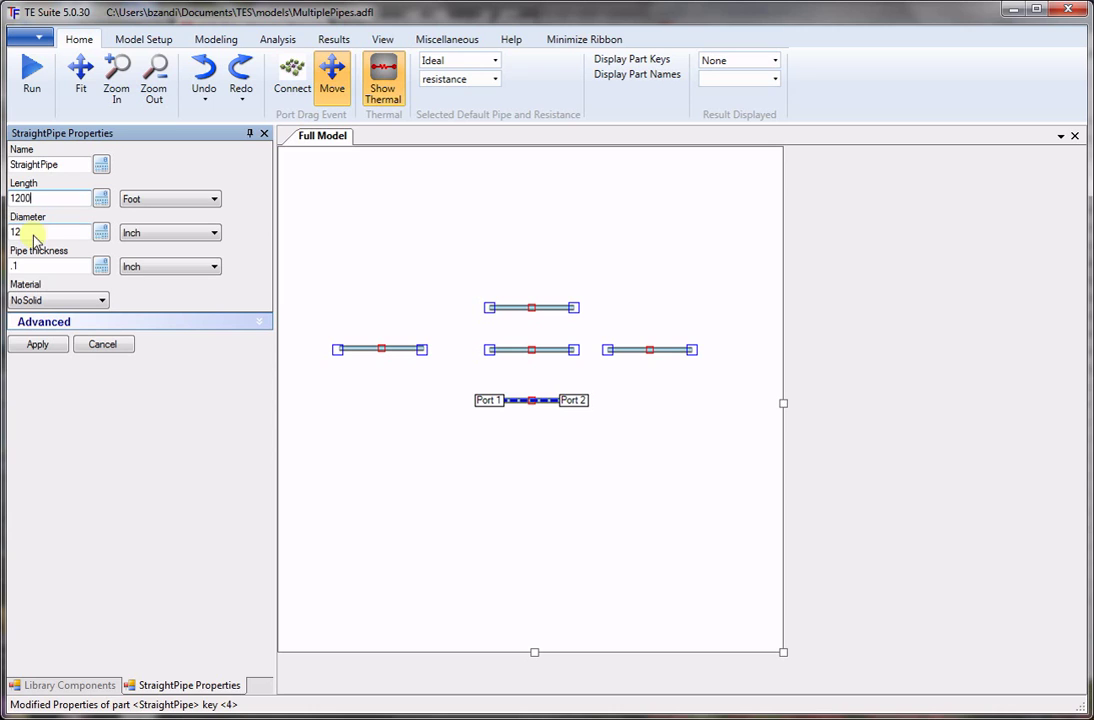
key(Tab)
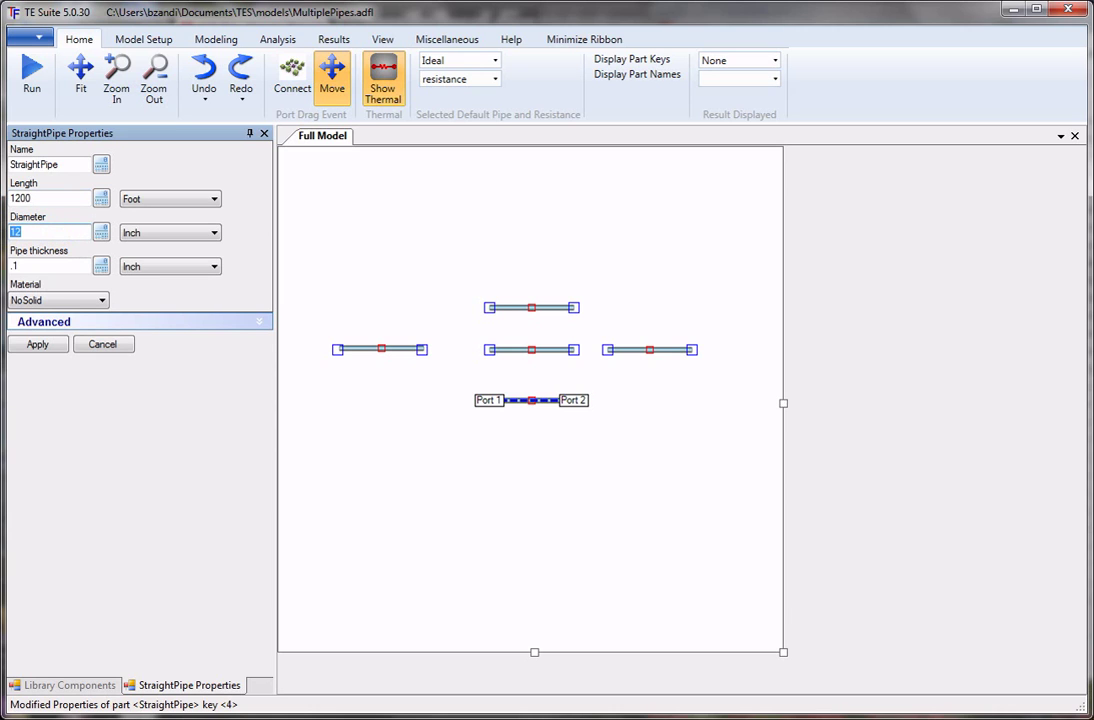
click(38, 344)
Shorten the right-hand pipe to 10 ft.
double_click(627, 350)
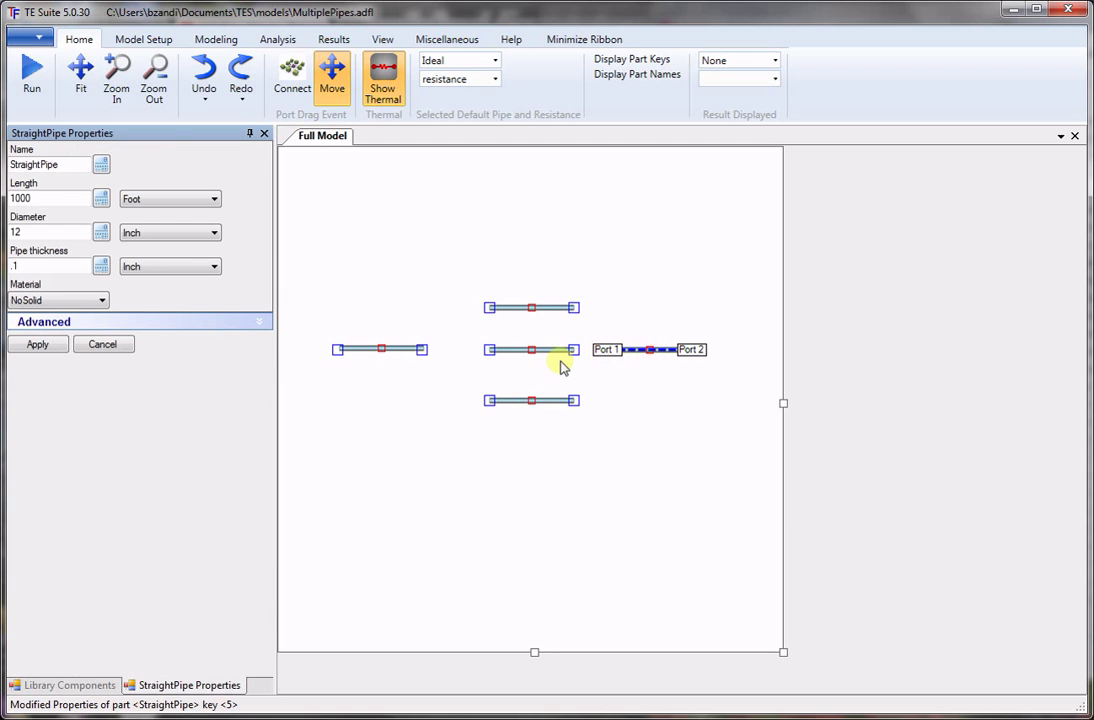
double_click(85, 197)
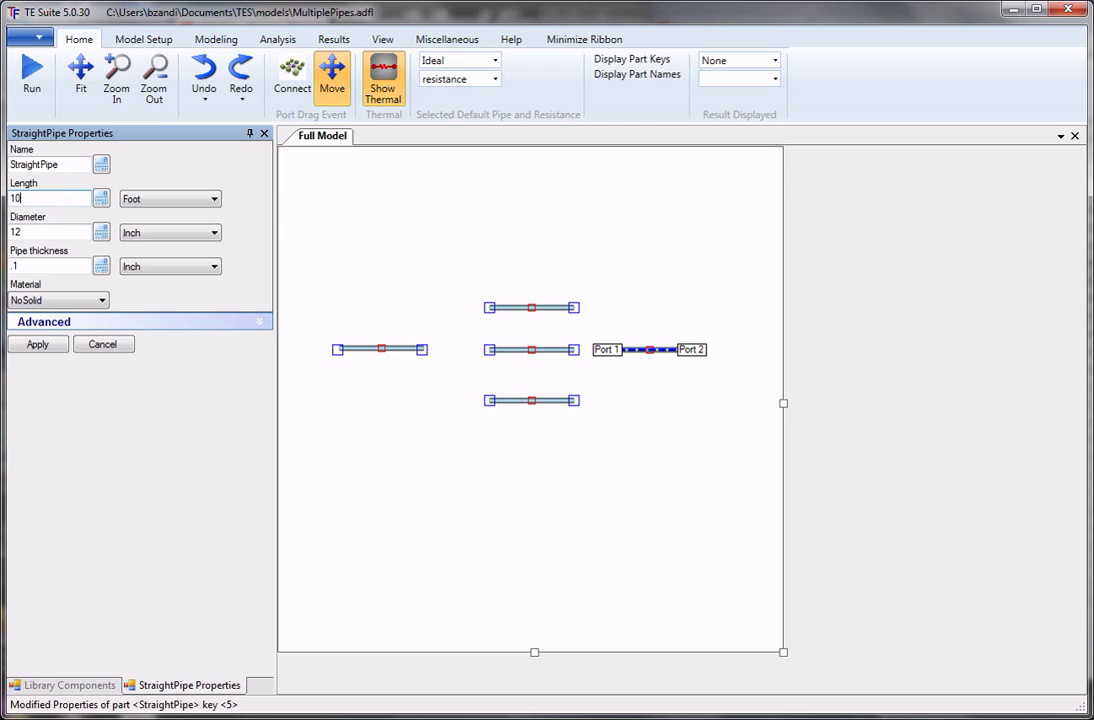
text(10)
click(44, 233)
click(40, 345)
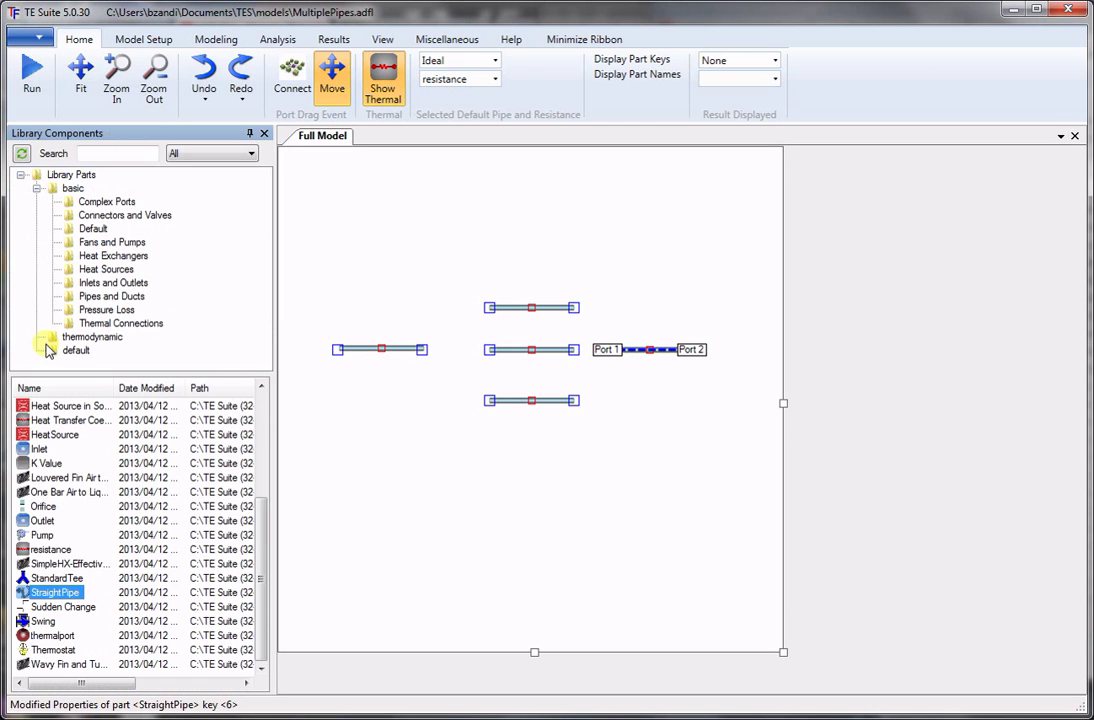
Place an inlet at the left end and an outlet at the right end of the network.
click(60, 455)
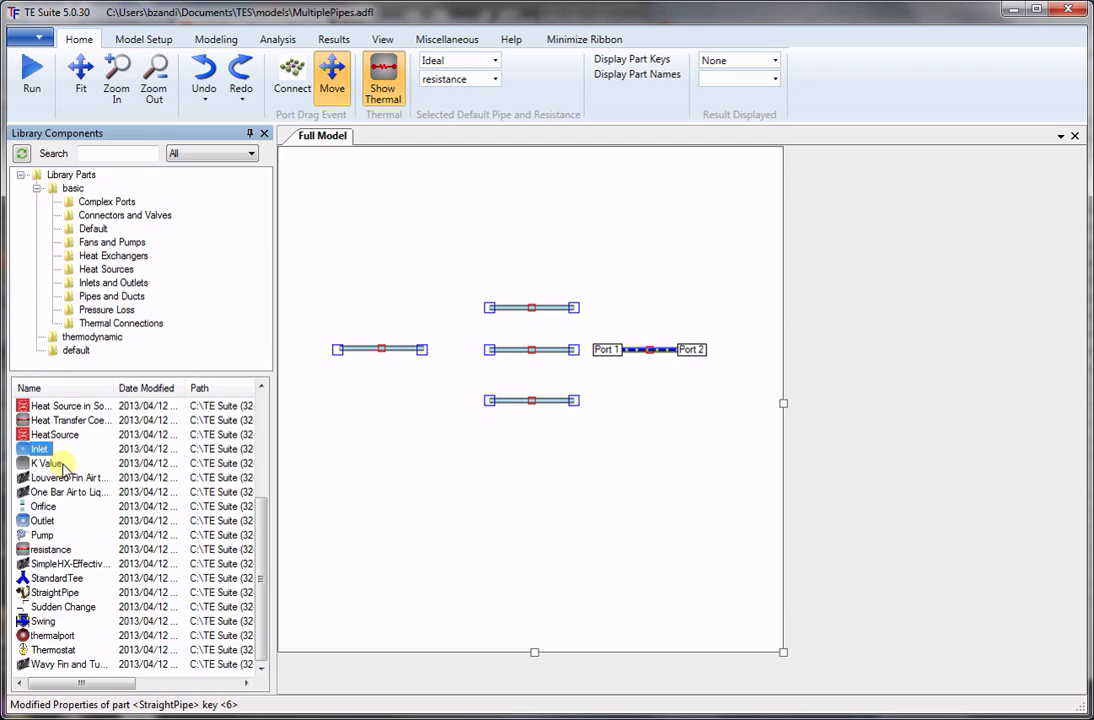
drag(63, 466, 292, 360)
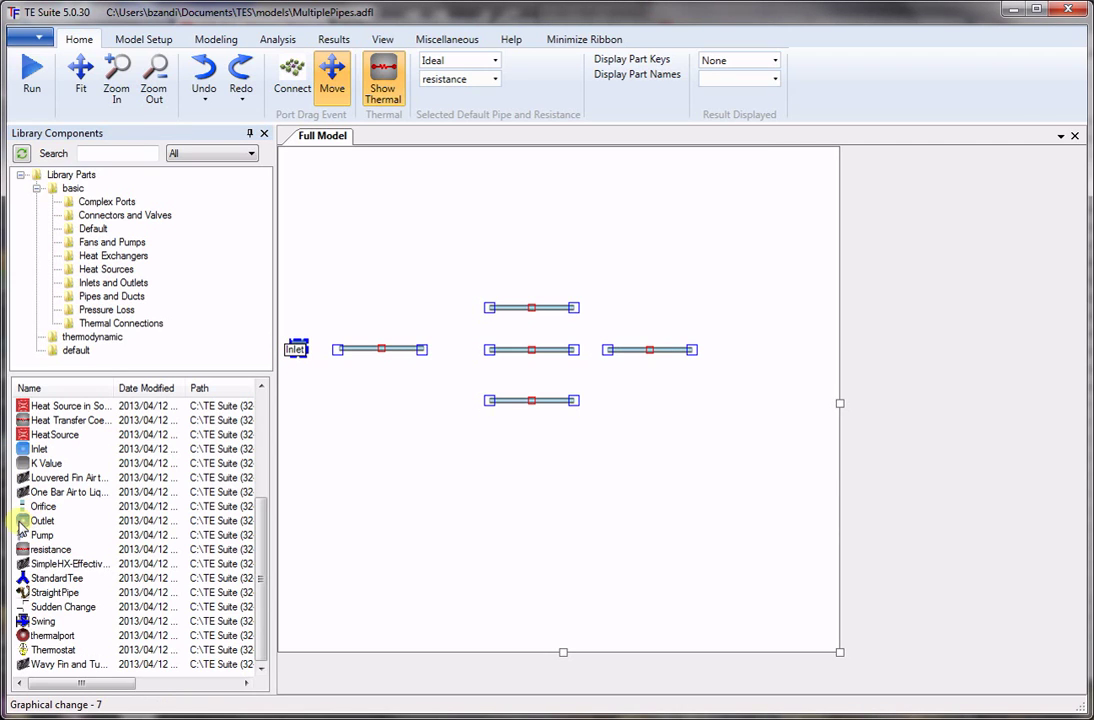
drag(20, 522, 757, 360)
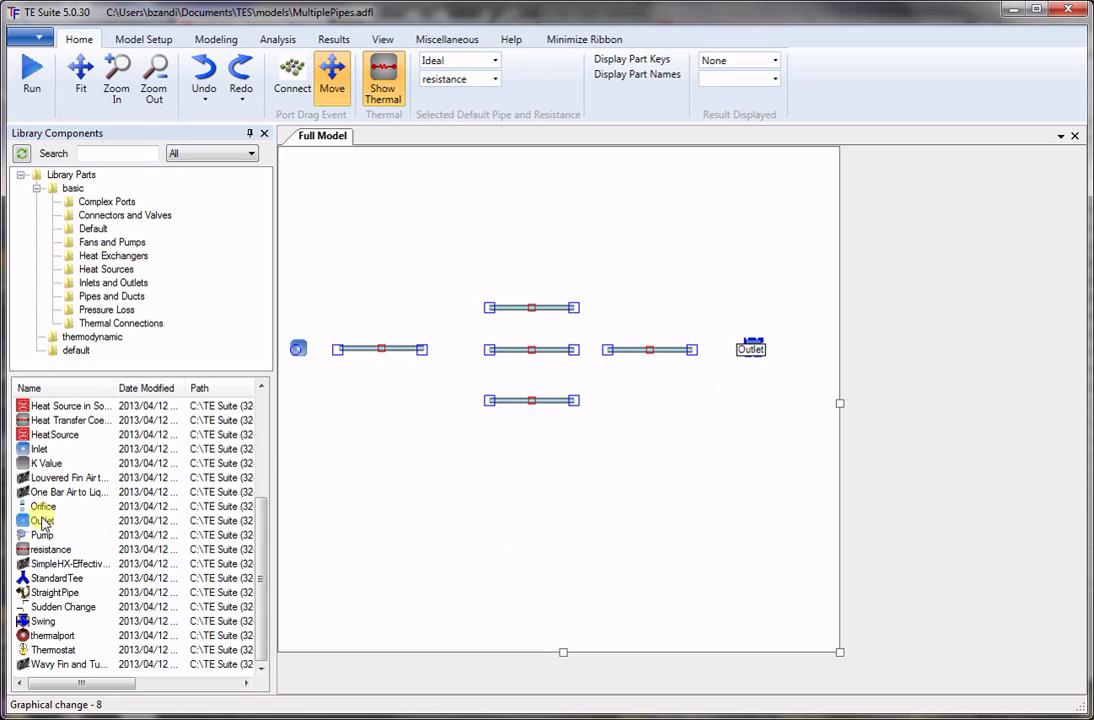
Add connection nodes on both sides of the three parallel pipes.
click(28, 407)
key(Home)
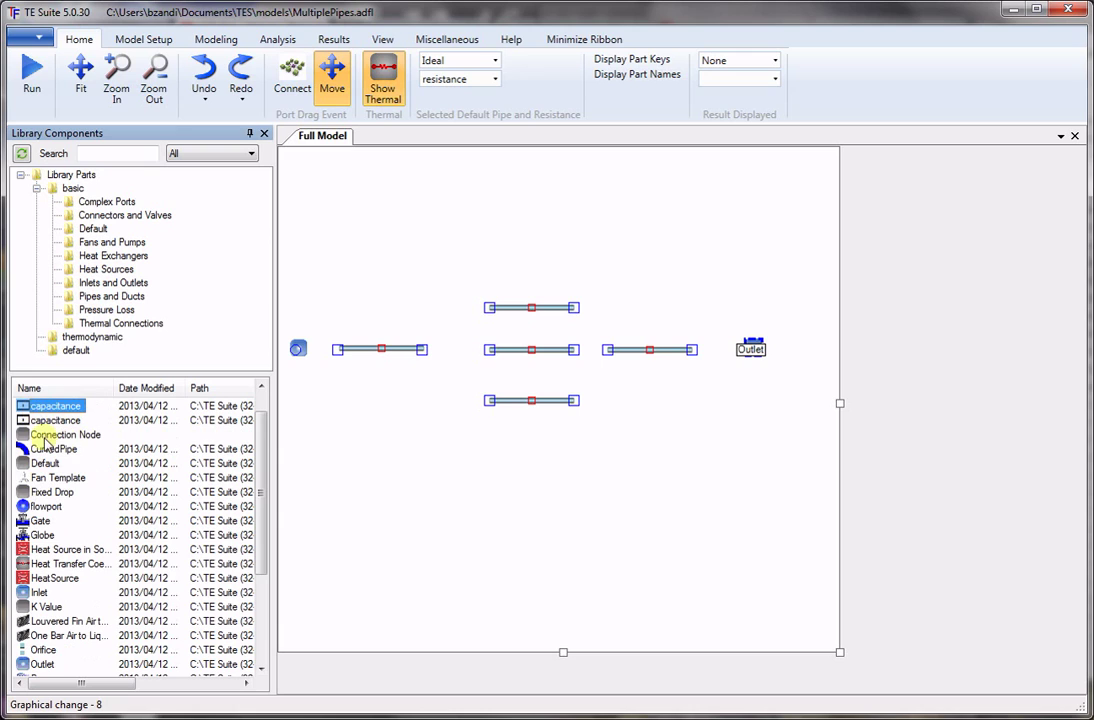
drag(22, 436, 455, 356)
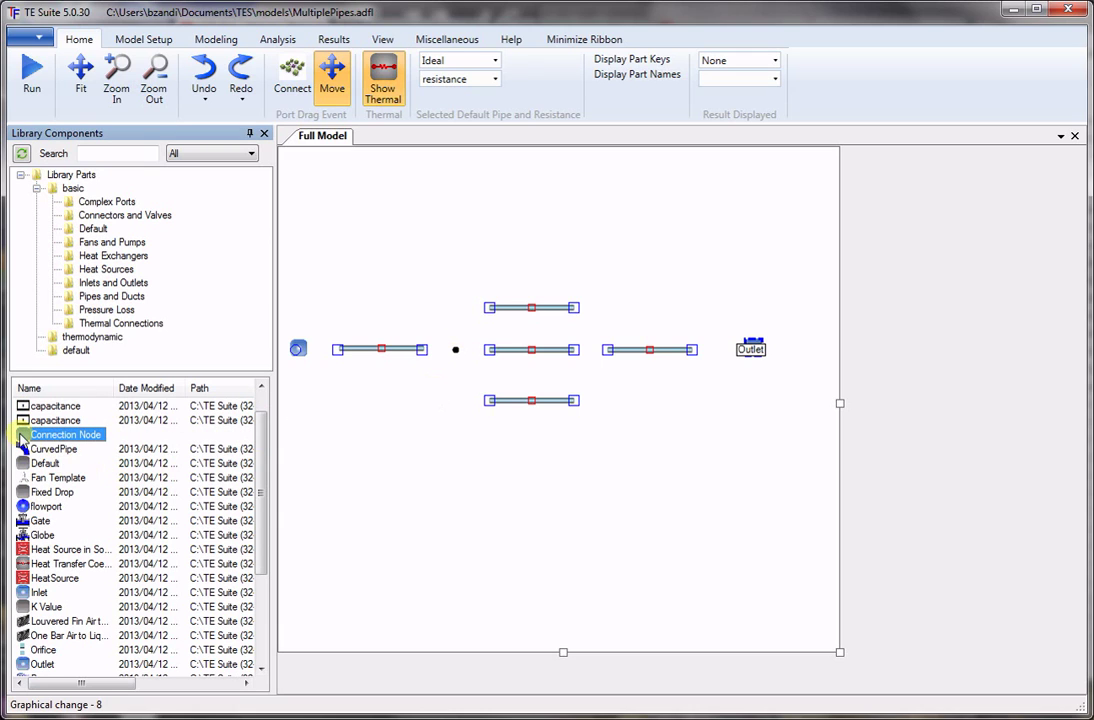
drag(22, 436, 592, 352)
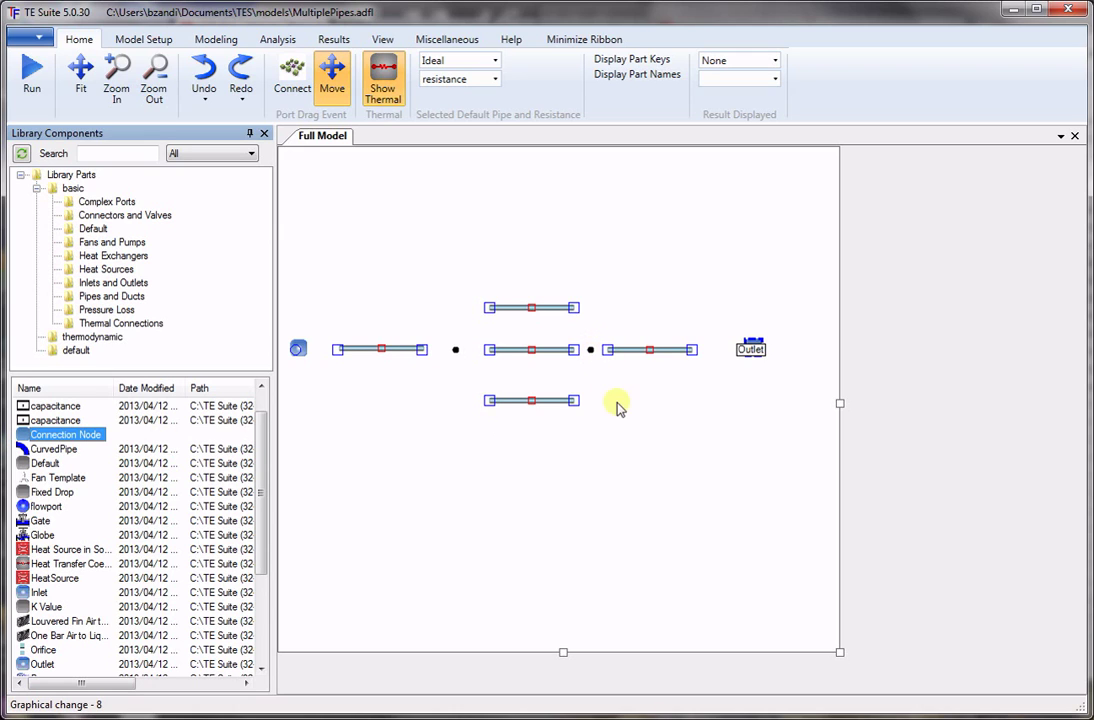
Connect the left pipe and all three parallel branches to both nodes, then the second node to the right pipe.
click(292, 80)
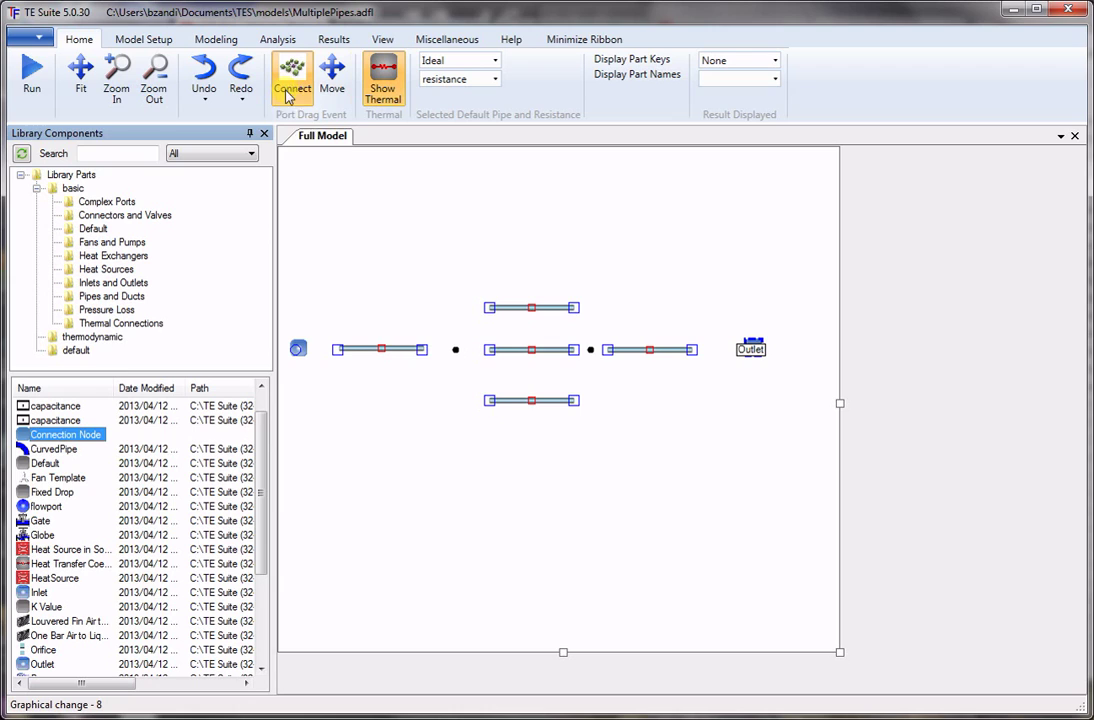
drag(427, 349, 489, 309)
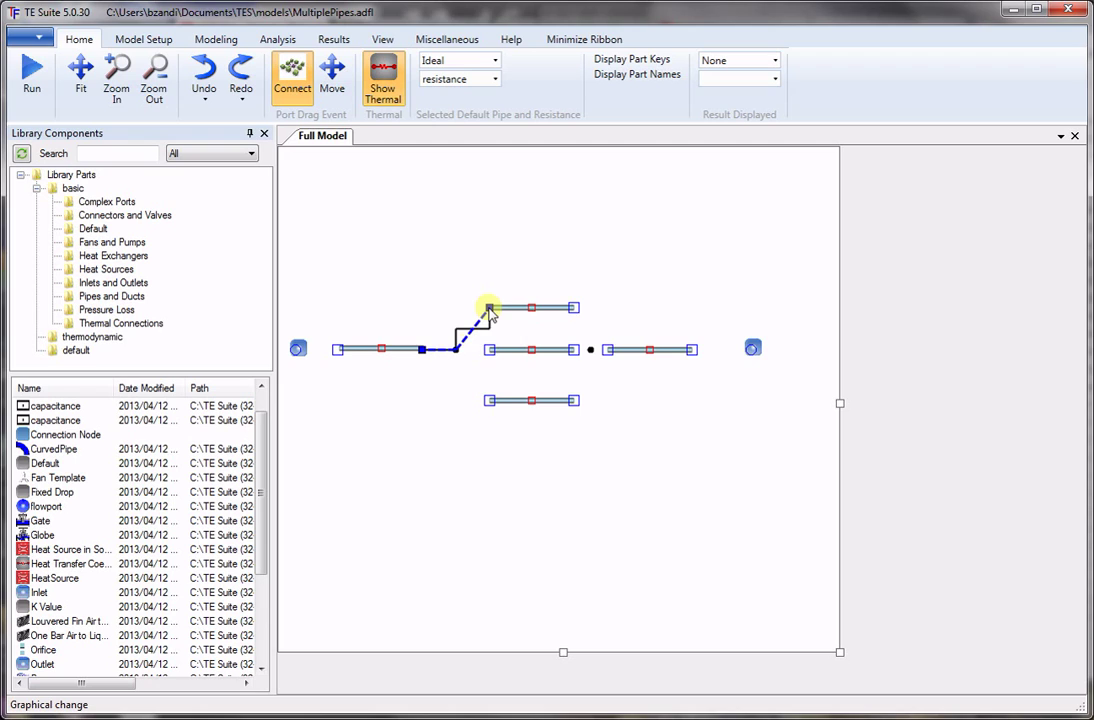
click(460, 352)
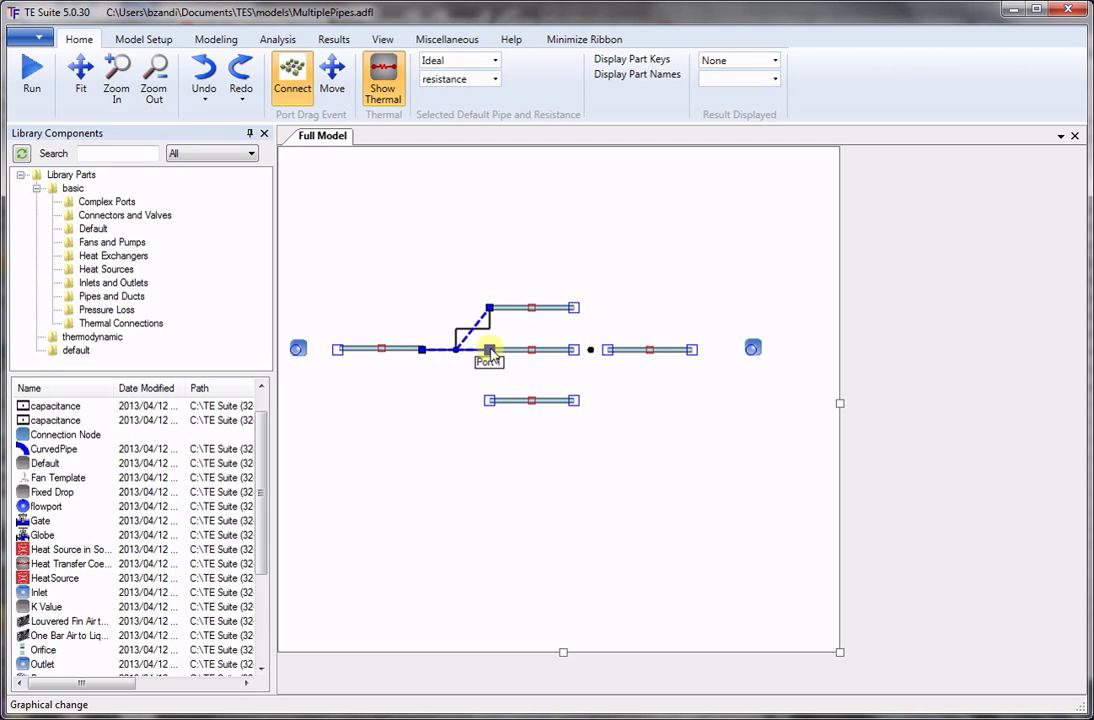
drag(457, 355, 489, 400)
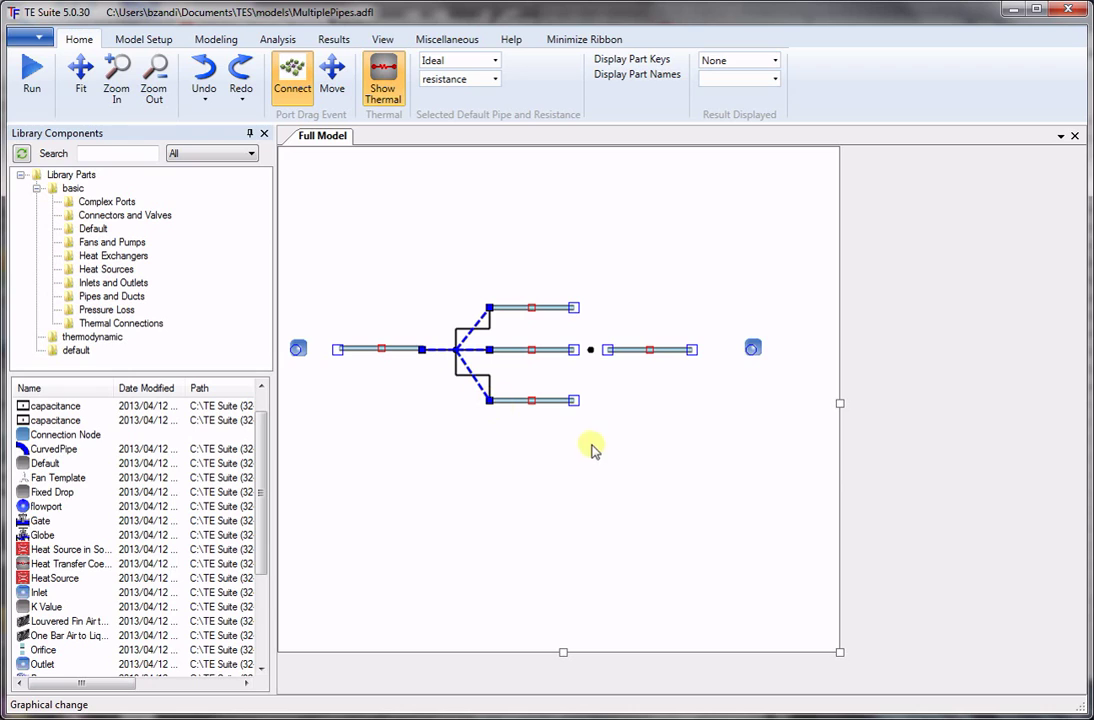
drag(575, 352, 590, 351)
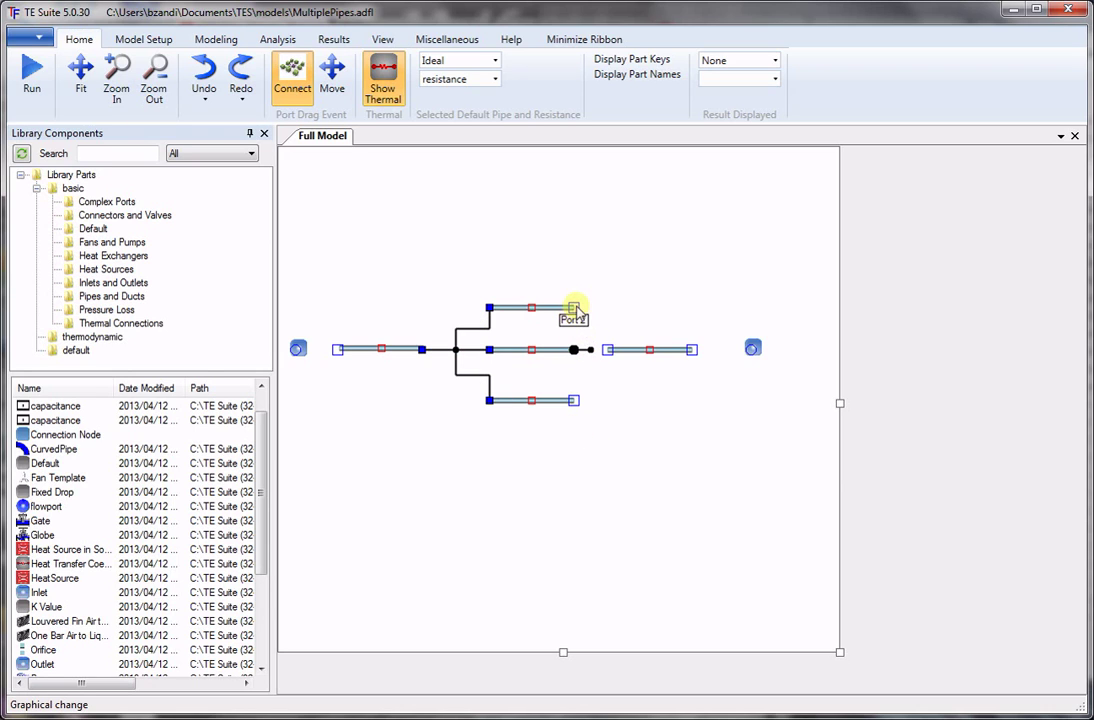
drag(573, 309, 590, 350)
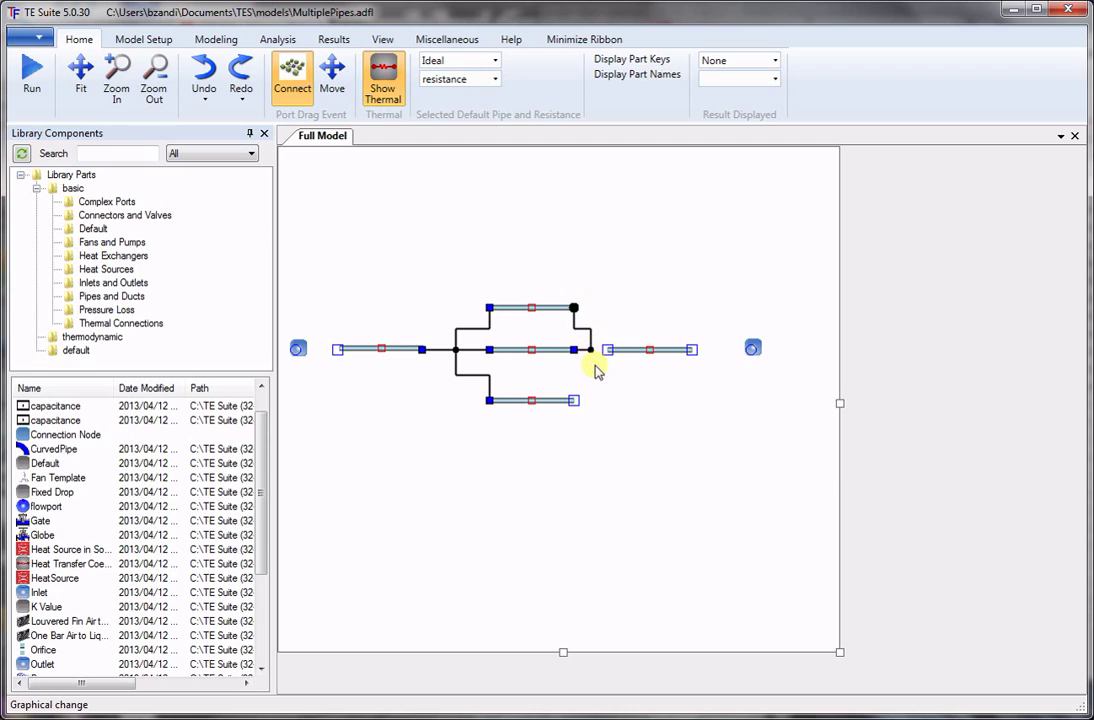
drag(574, 401, 590, 355)
click(591, 351)
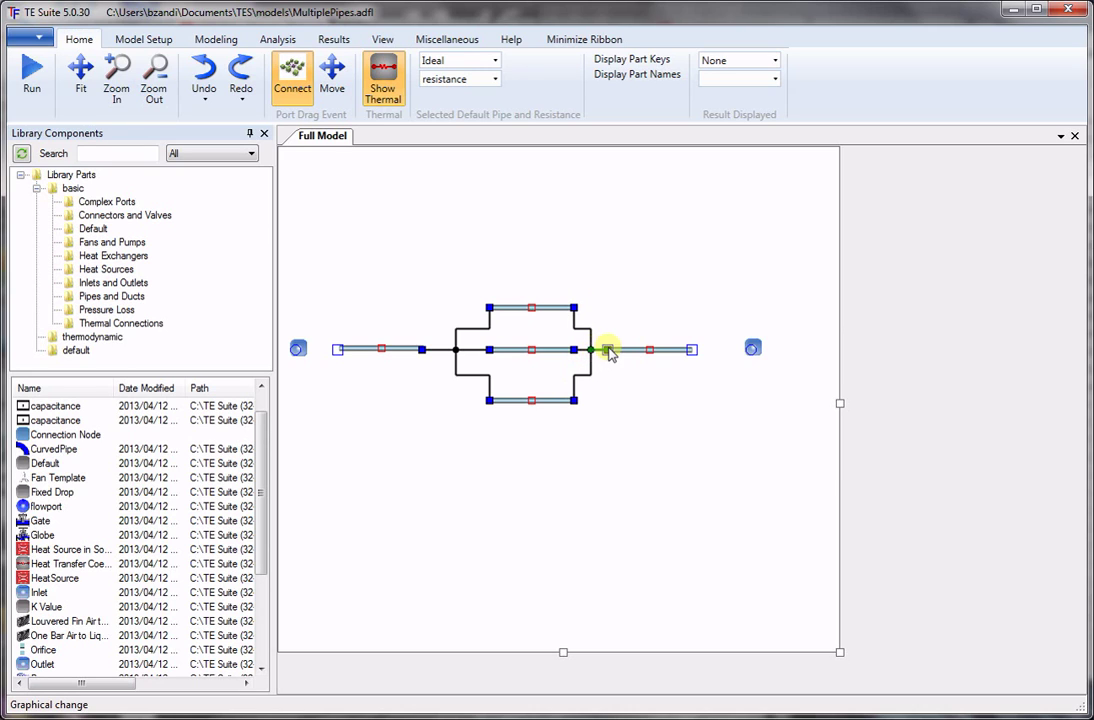
Join the inlet to the left pipe and the right pipe to the outlet.
click(296, 349)
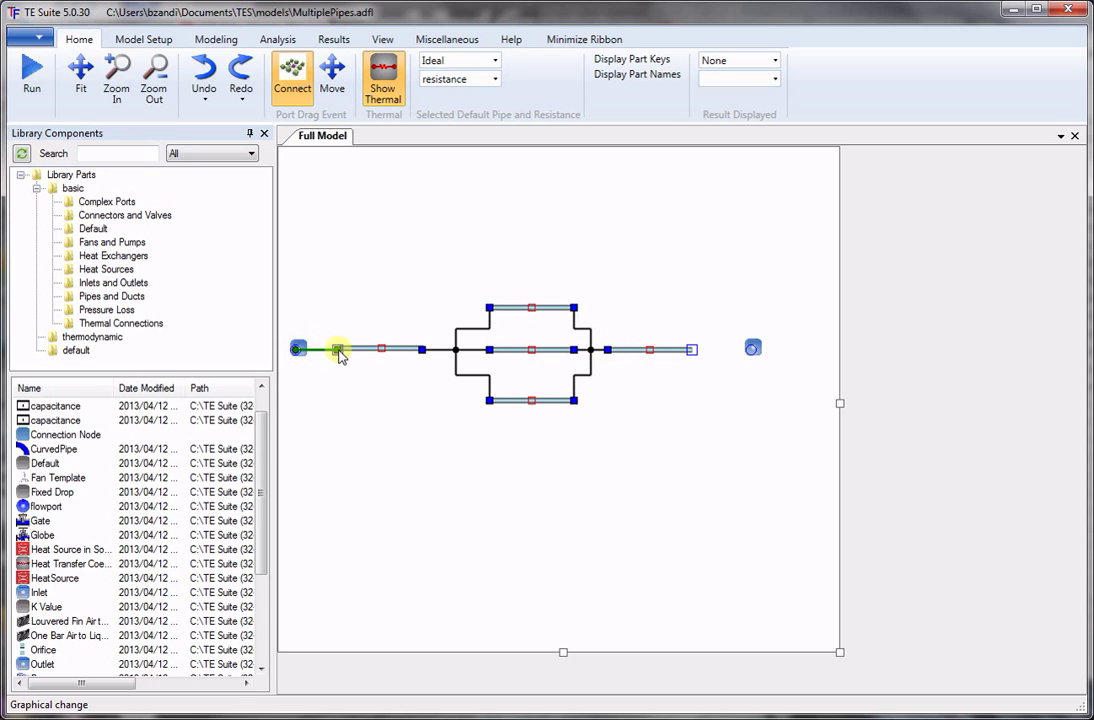
click(340, 353)
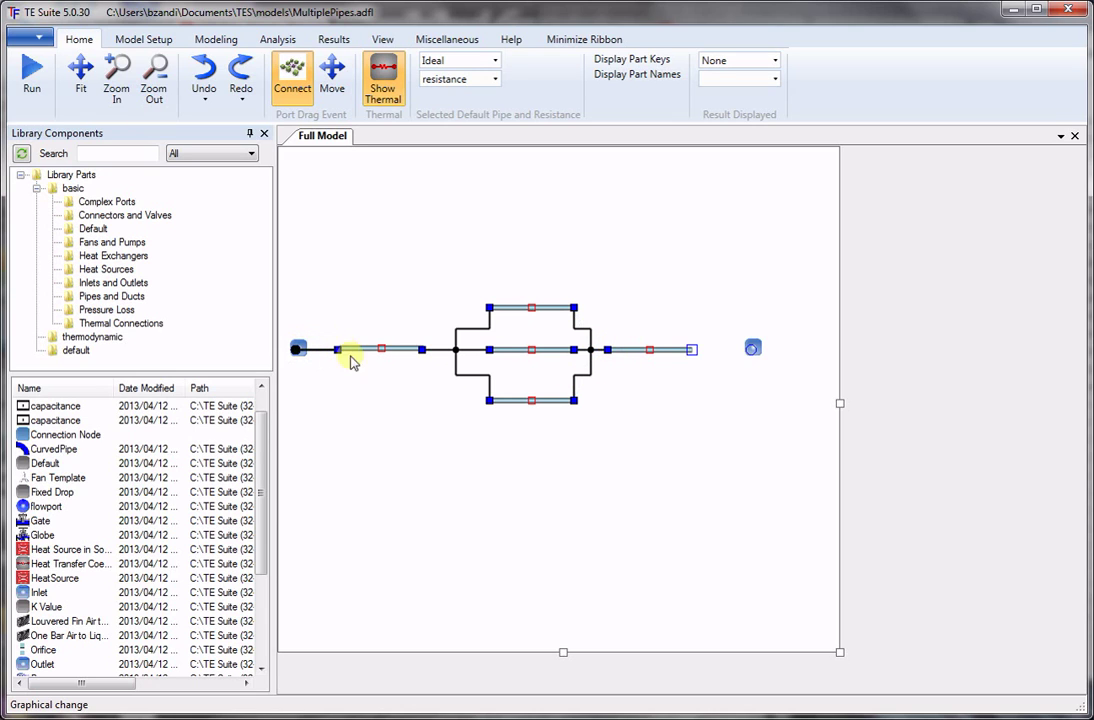
click(692, 352)
click(752, 349)
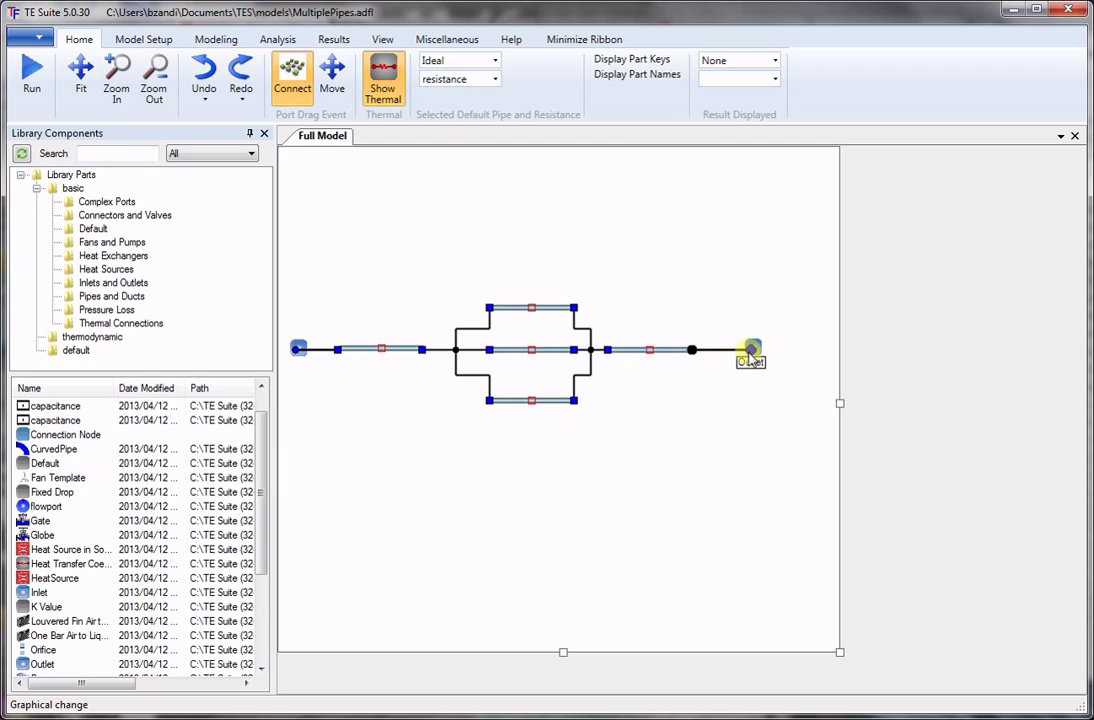
Set water as the loop fluid and fix the inlet's volumetric flow rate at 1200 CFM.
right_click(299, 350)
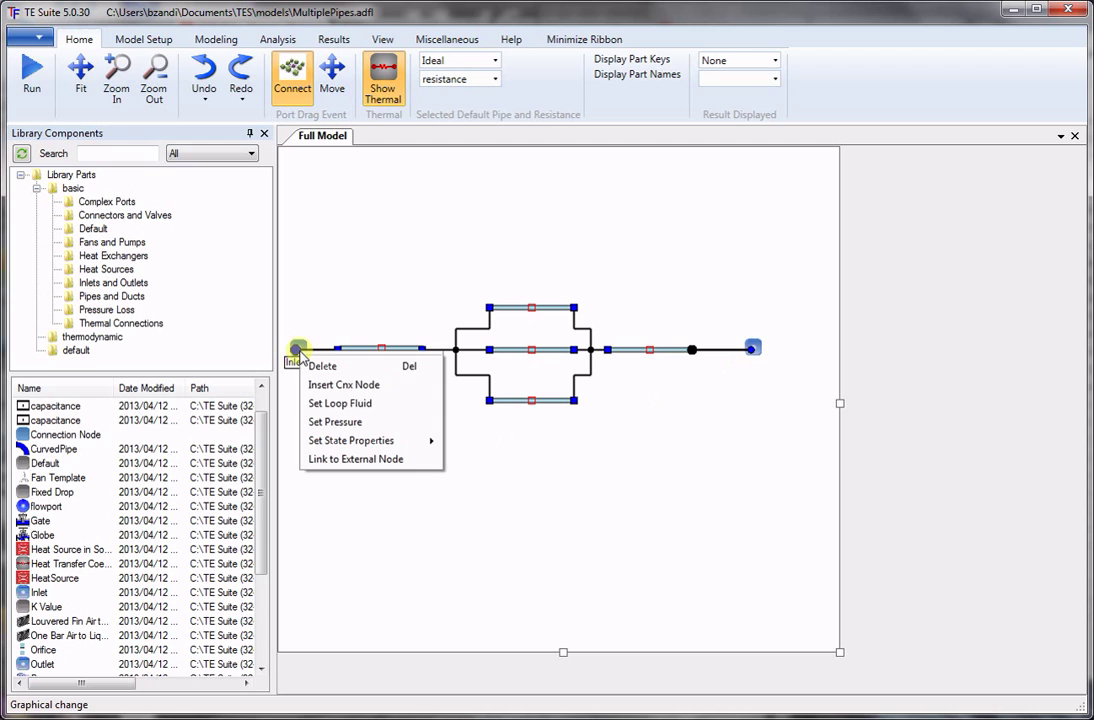
click(347, 404)
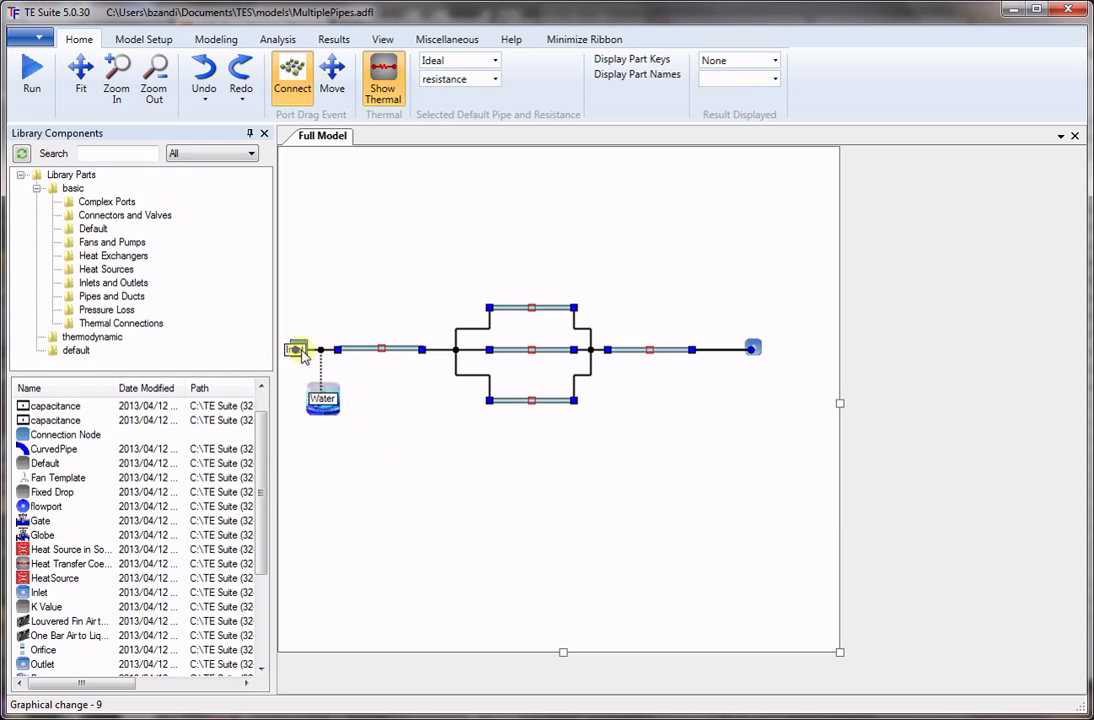
double_click(301, 346)
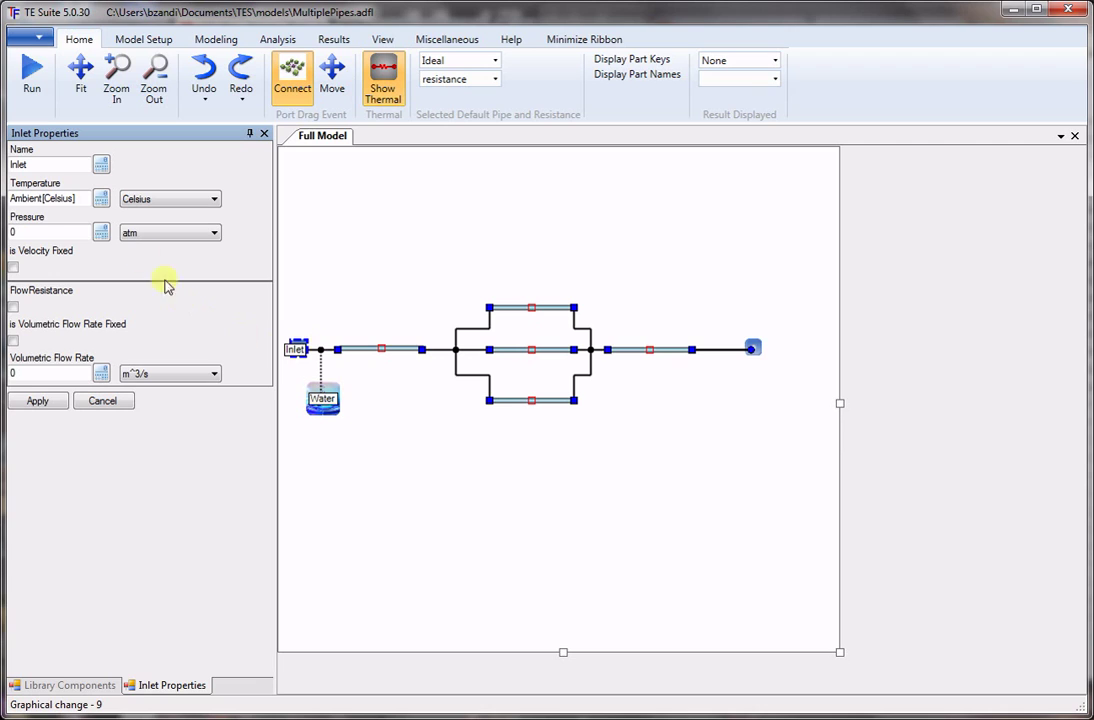
click(13, 341)
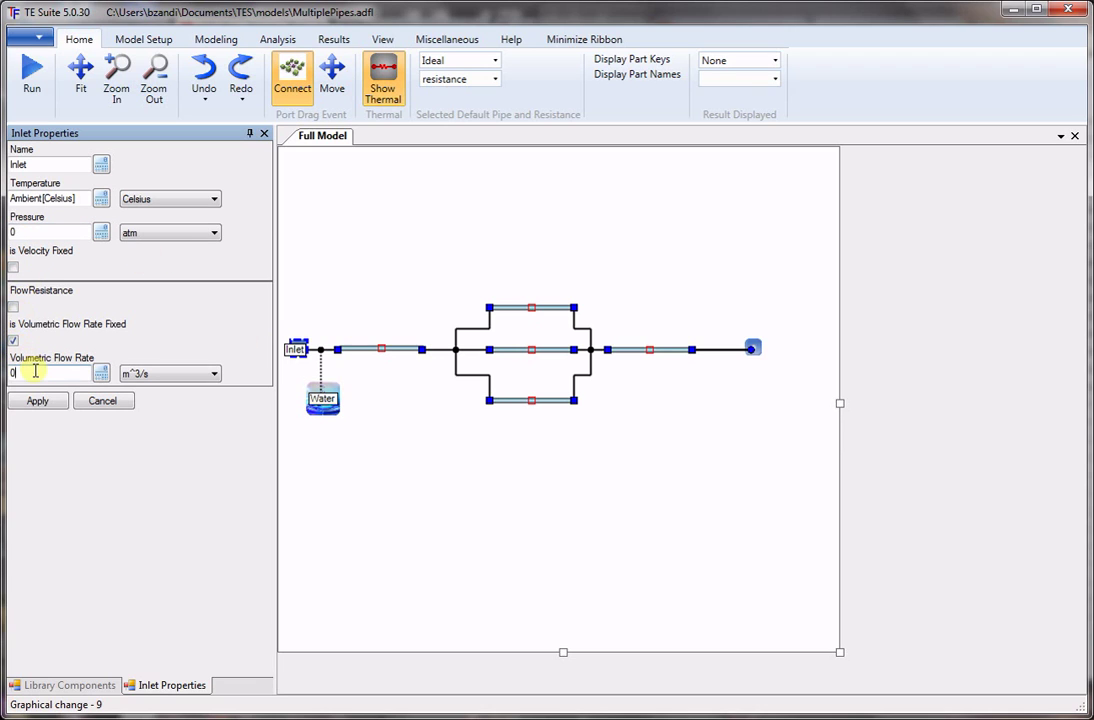
double_click(35, 371)
text(1200)
click(213, 375)
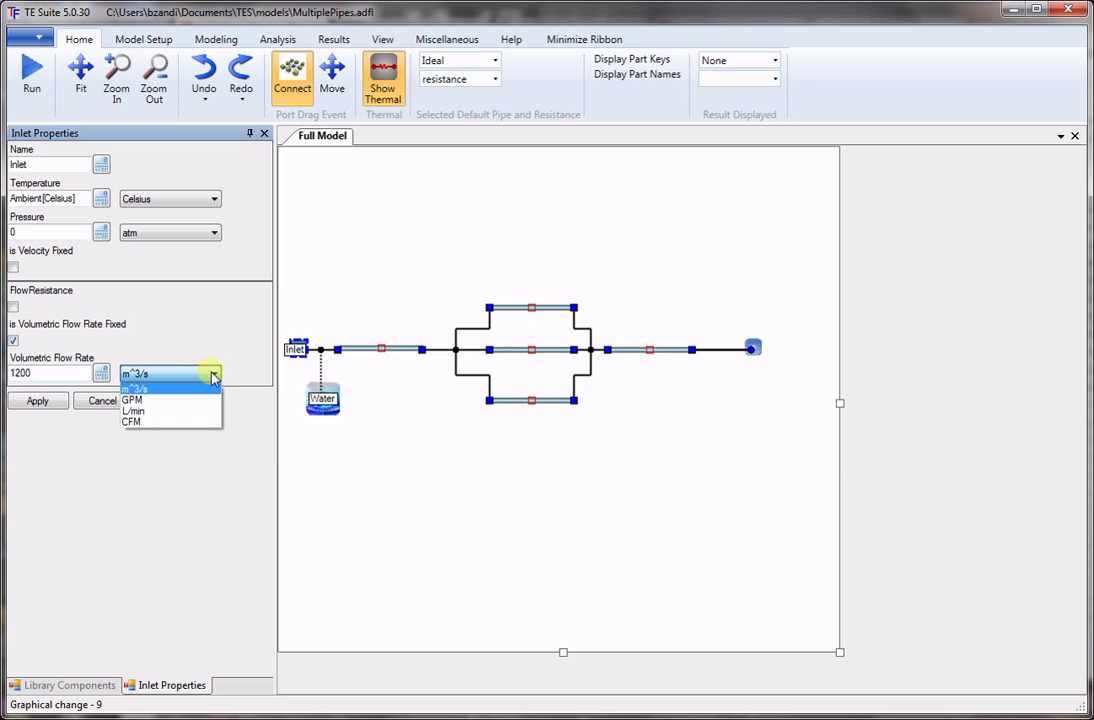
click(170, 422)
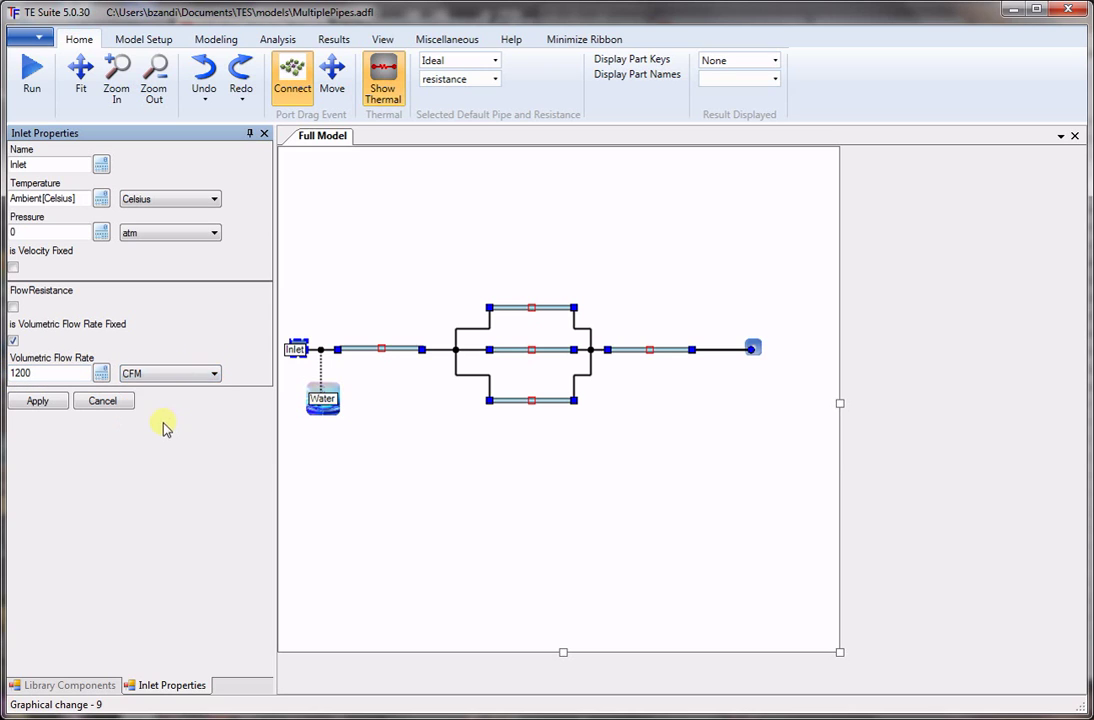
click(54, 400)
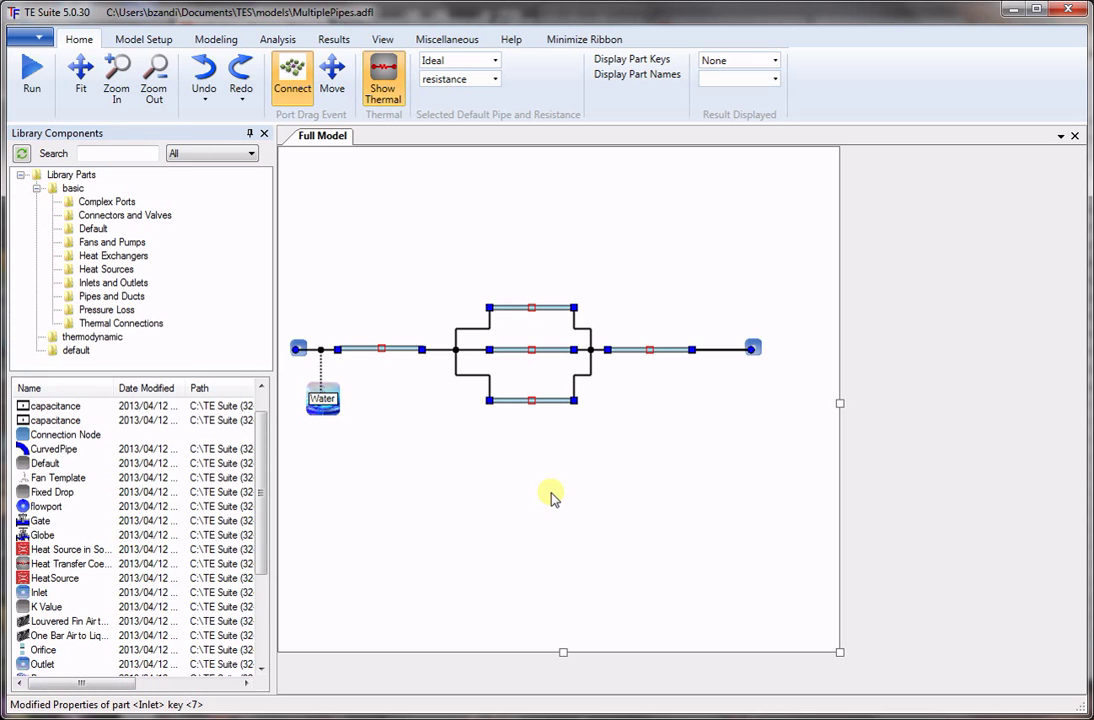
Run the solver and view the results, showing 20 Celsius on every pipe and port.
click(32, 78)
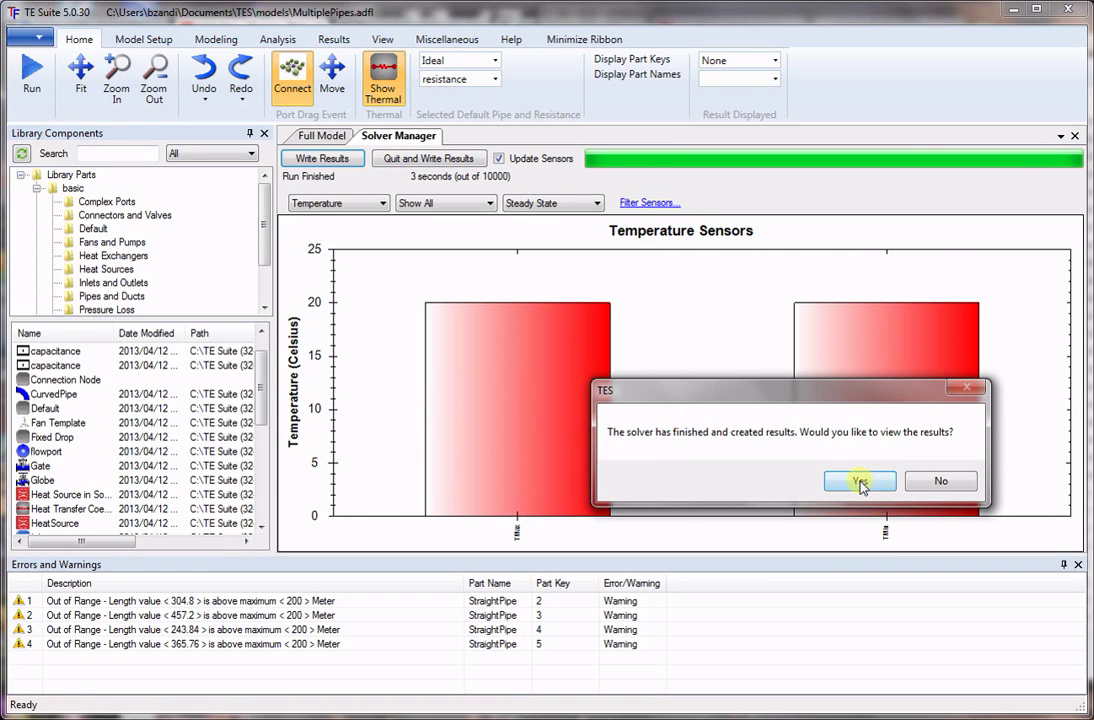
click(859, 481)
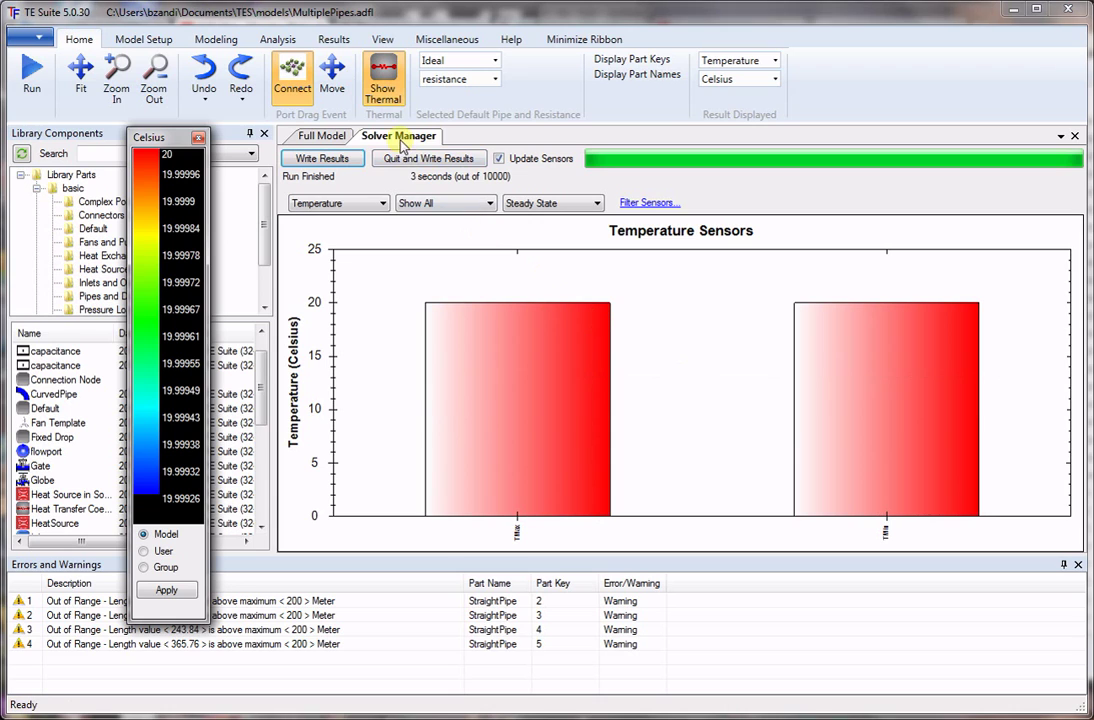
click(333, 40)
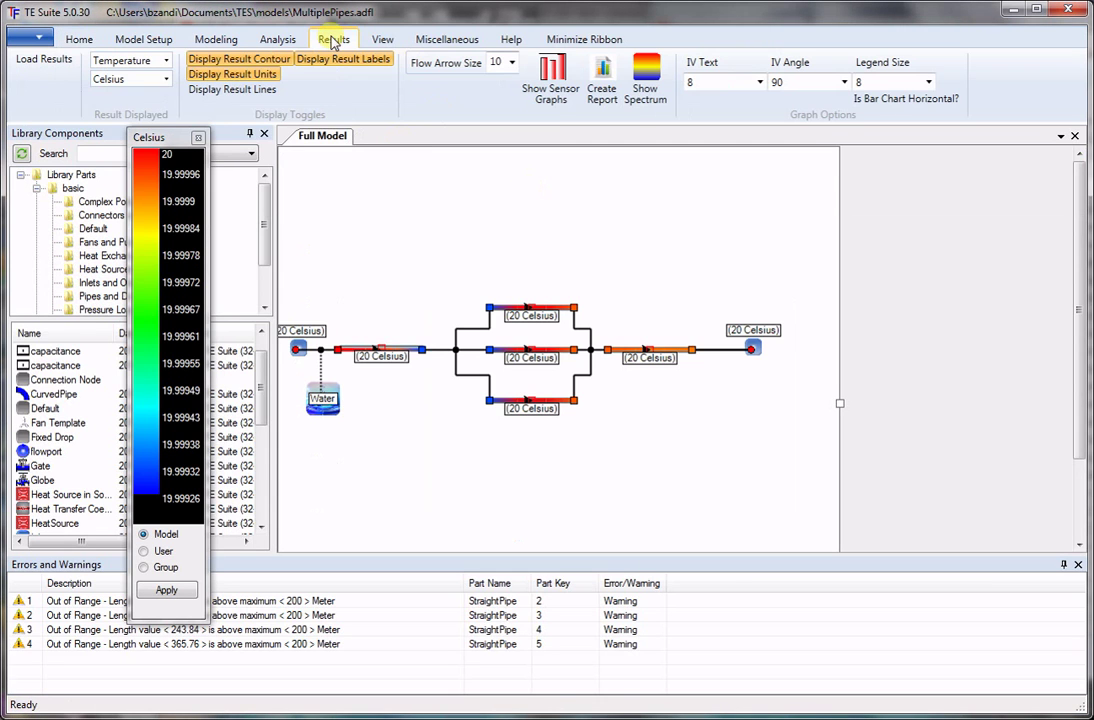
Display volumetric flow rates: 1200 CFM in the main pipes, 108.1, 446.7 and 645.3 CFM in the branches.
click(166, 62)
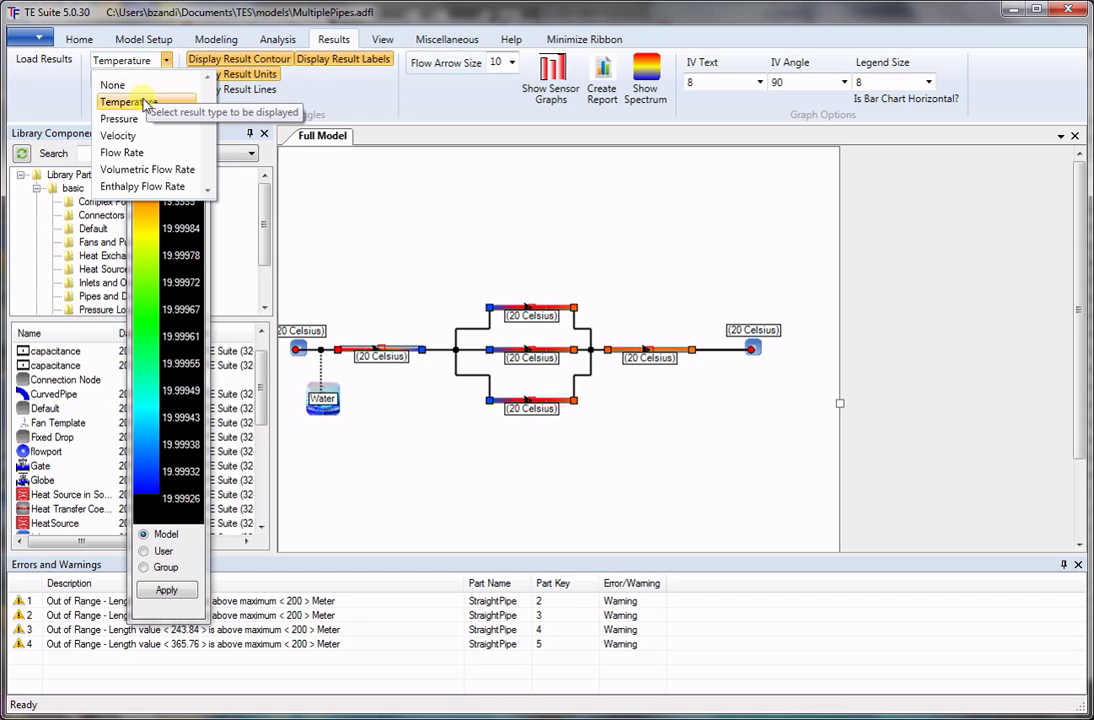
click(128, 155)
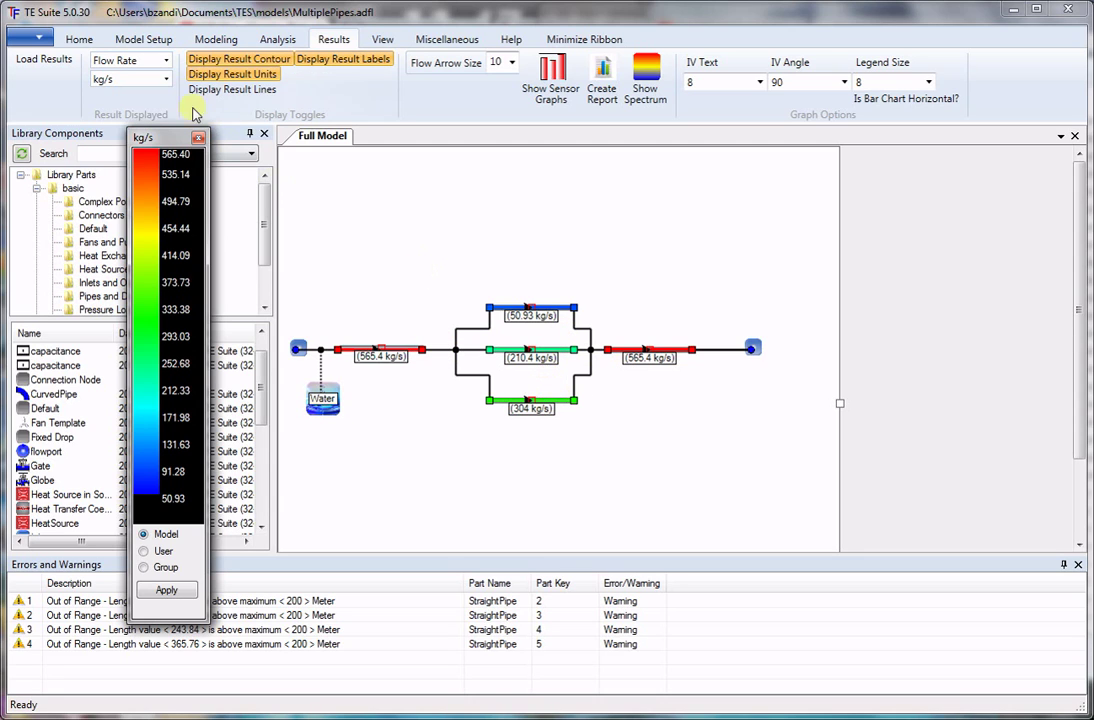
click(166, 60)
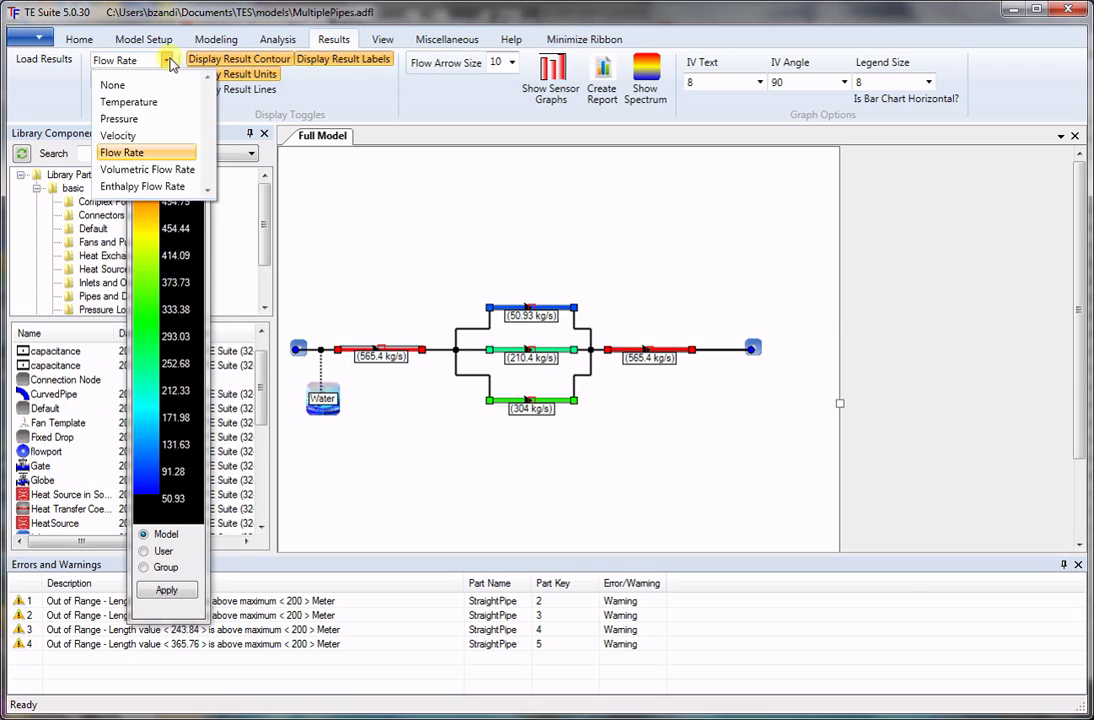
click(147, 170)
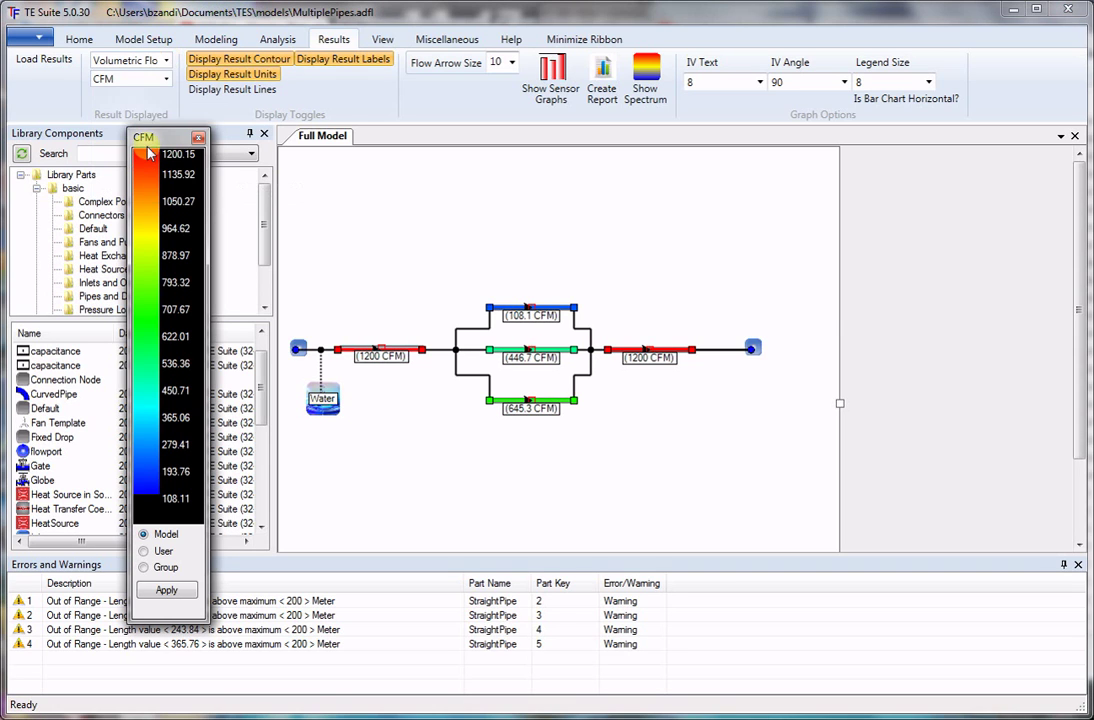
click(440, 445)
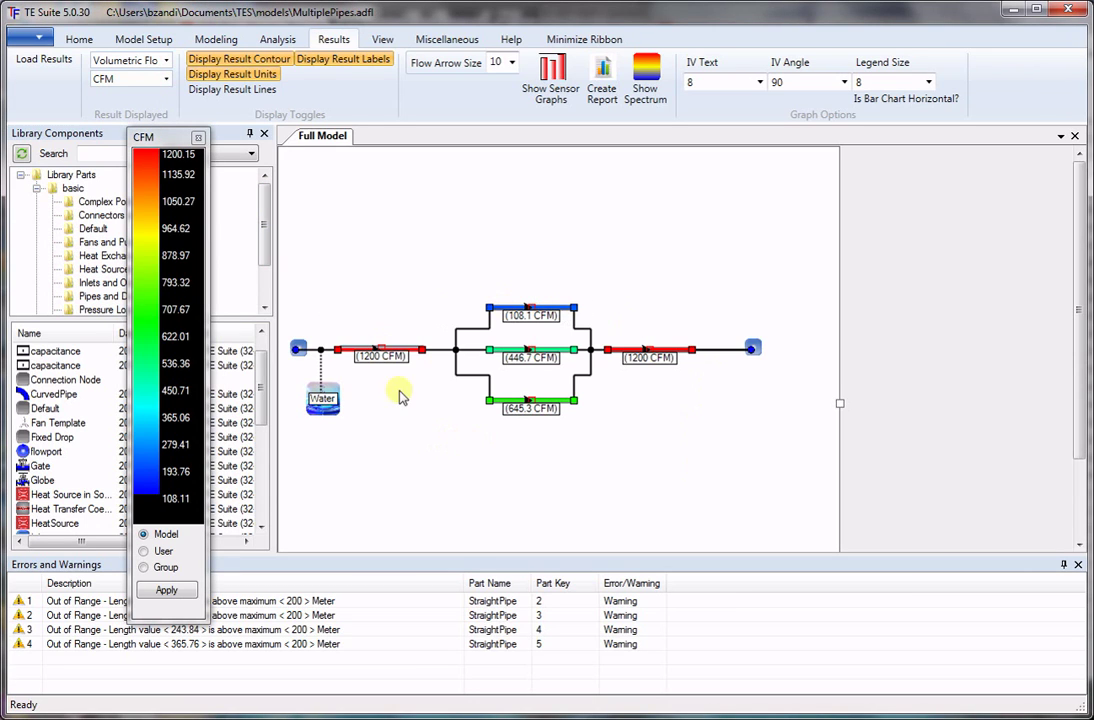
Display pressure results in Pa, from 2.838E+05 Pa at the inlet to 0 Pa at the outlet.
click(148, 60)
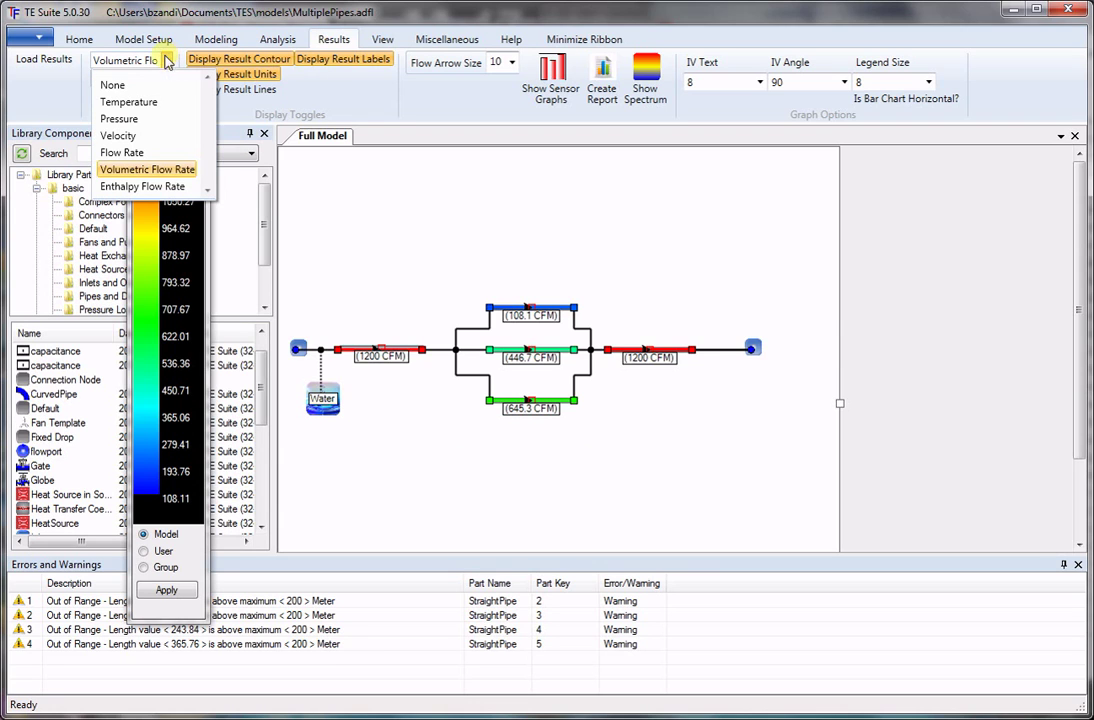
click(128, 121)
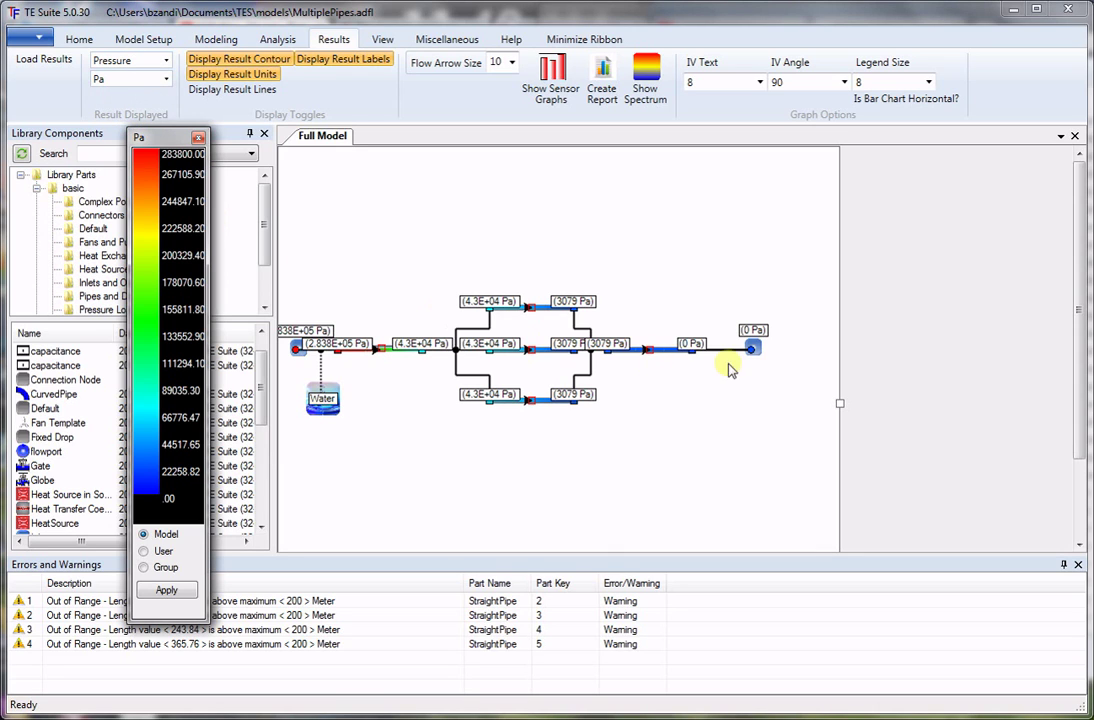
click(166, 80)
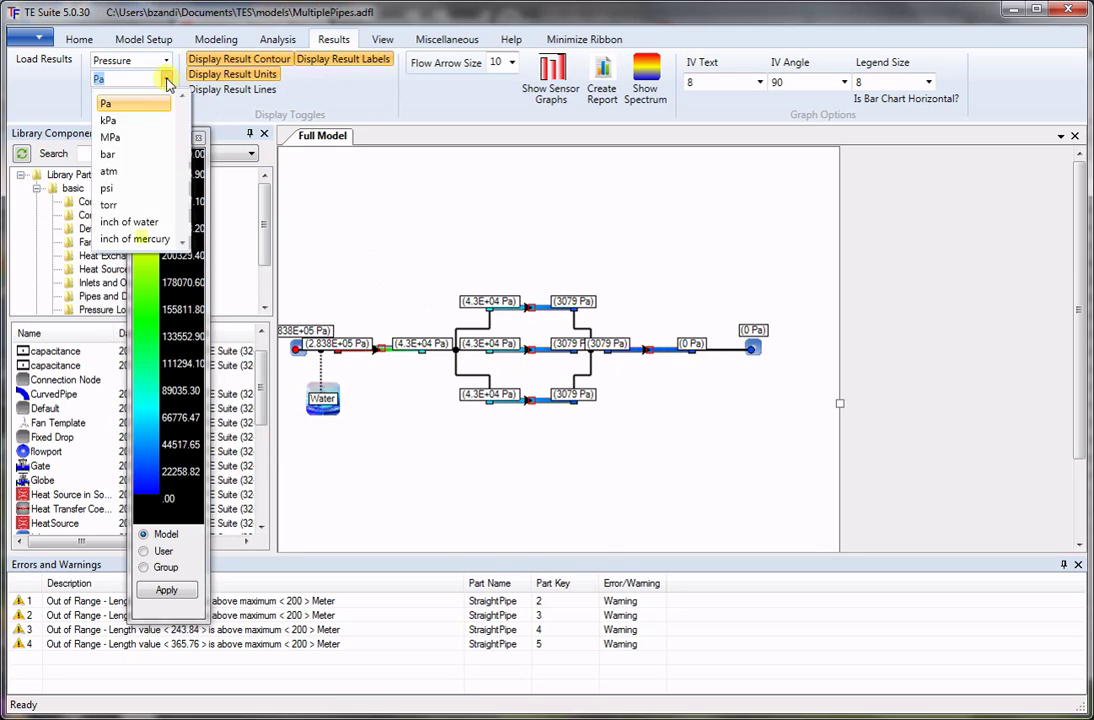